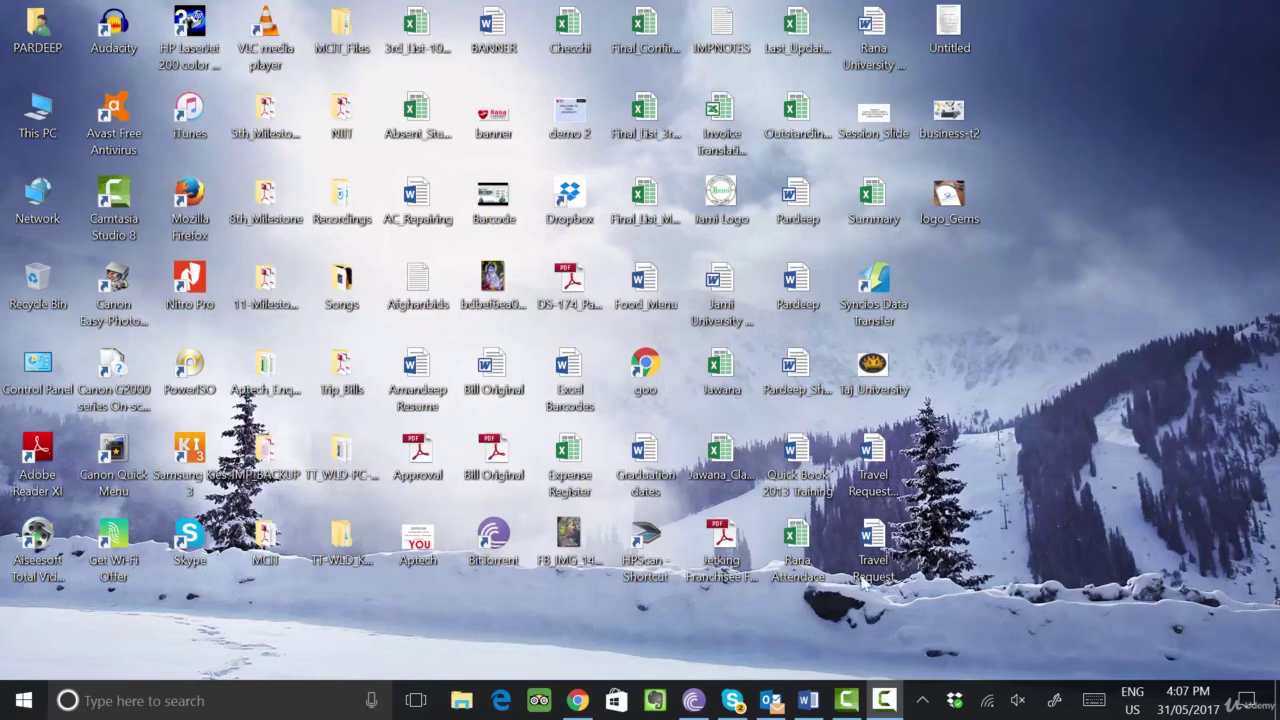
# Bring up the Quick Book 2013 Training document from Word on the taskbar
pyautogui.click(808, 703)
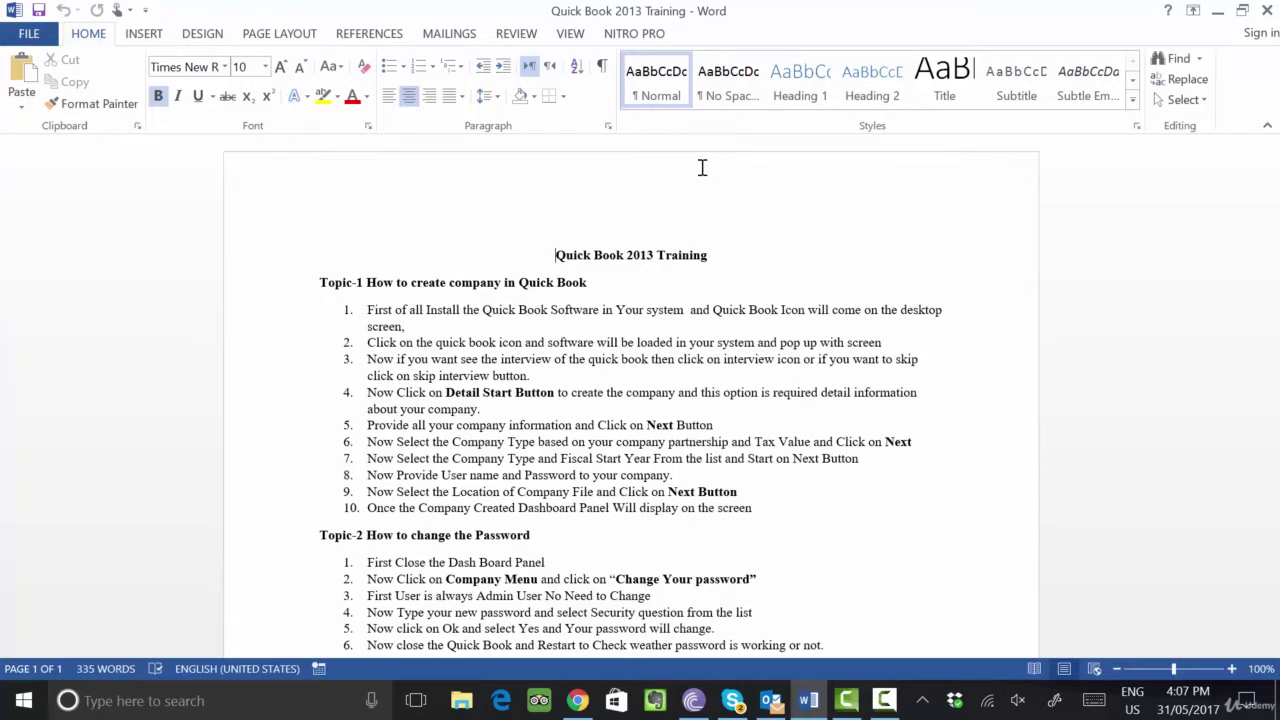
# Switch the Quick Book 2013 Training document to Read Mode from the VIEW tab
pyautogui.click(575, 38)
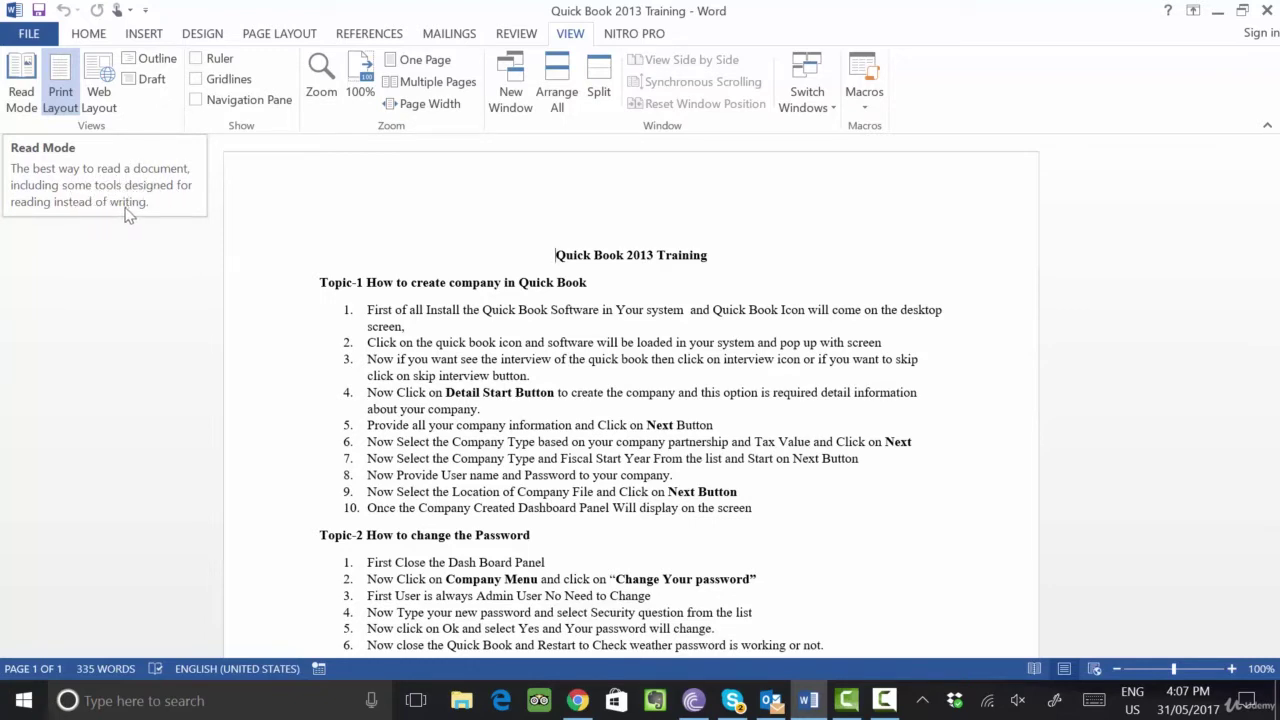
pyautogui.click(18, 100)
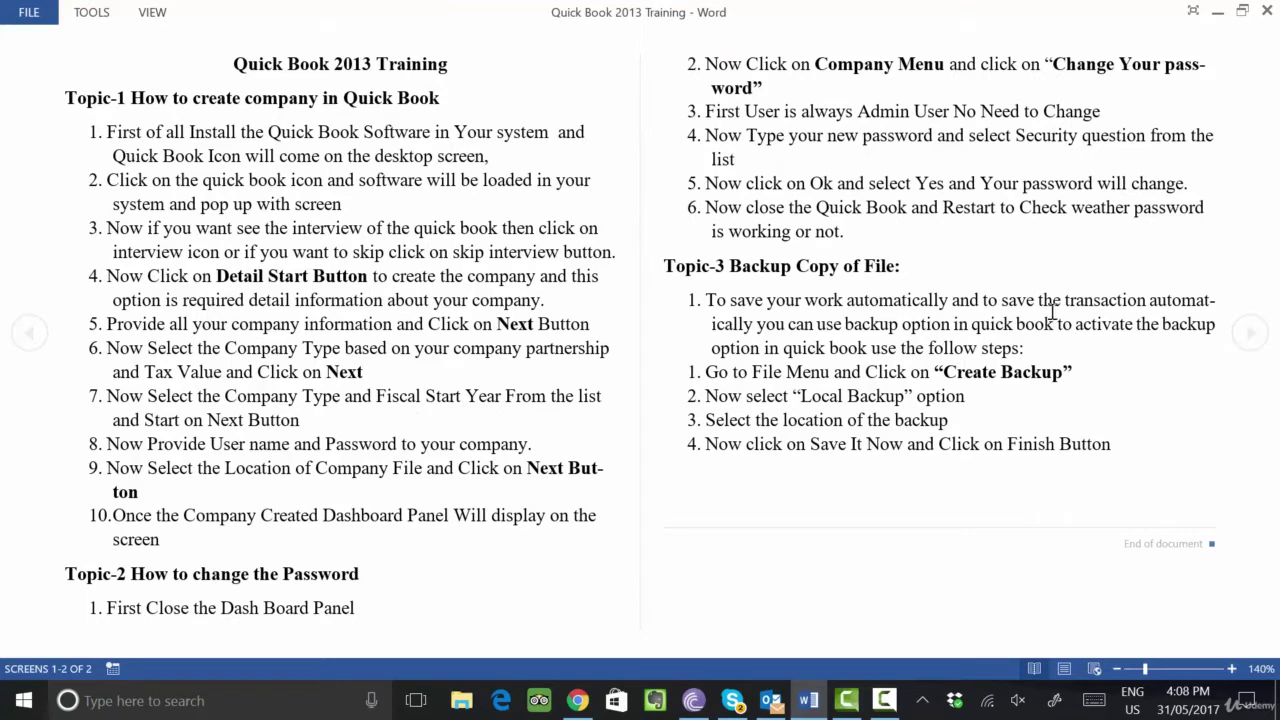
# Search the document for 'Now' using Find from the Read Mode Tools menu
pyautogui.click(97, 20)
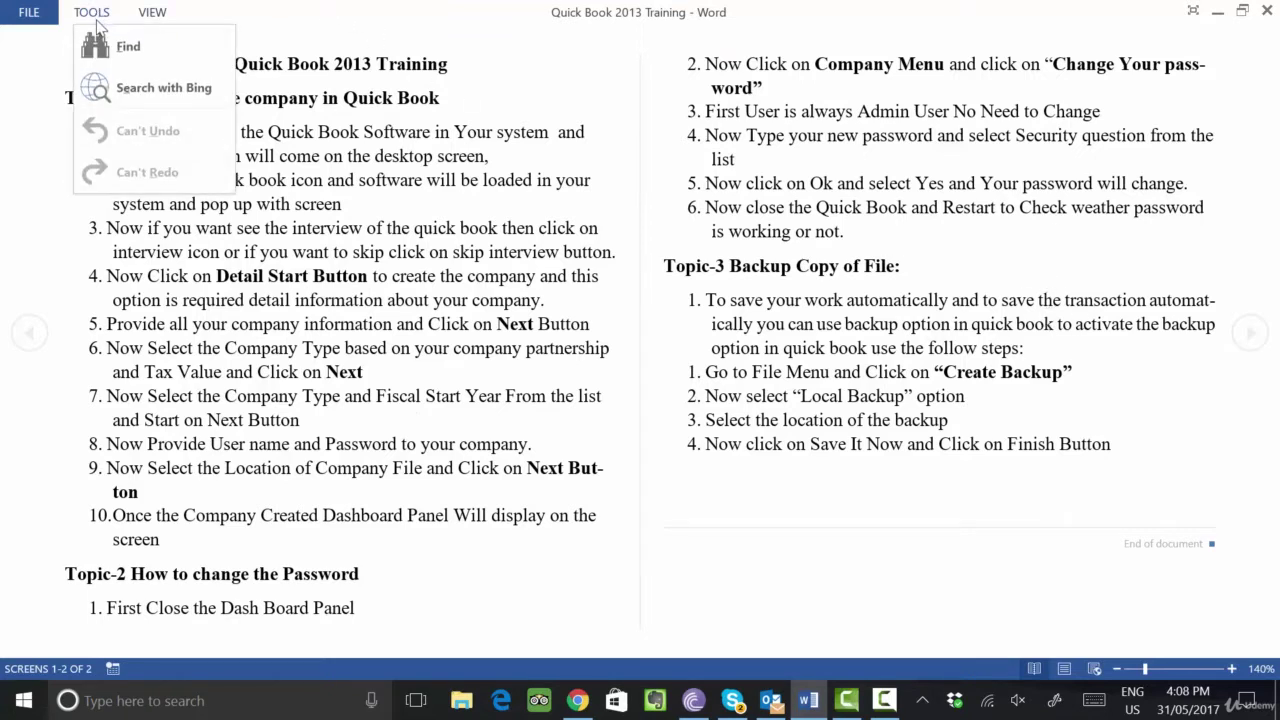
pyautogui.click(134, 60)
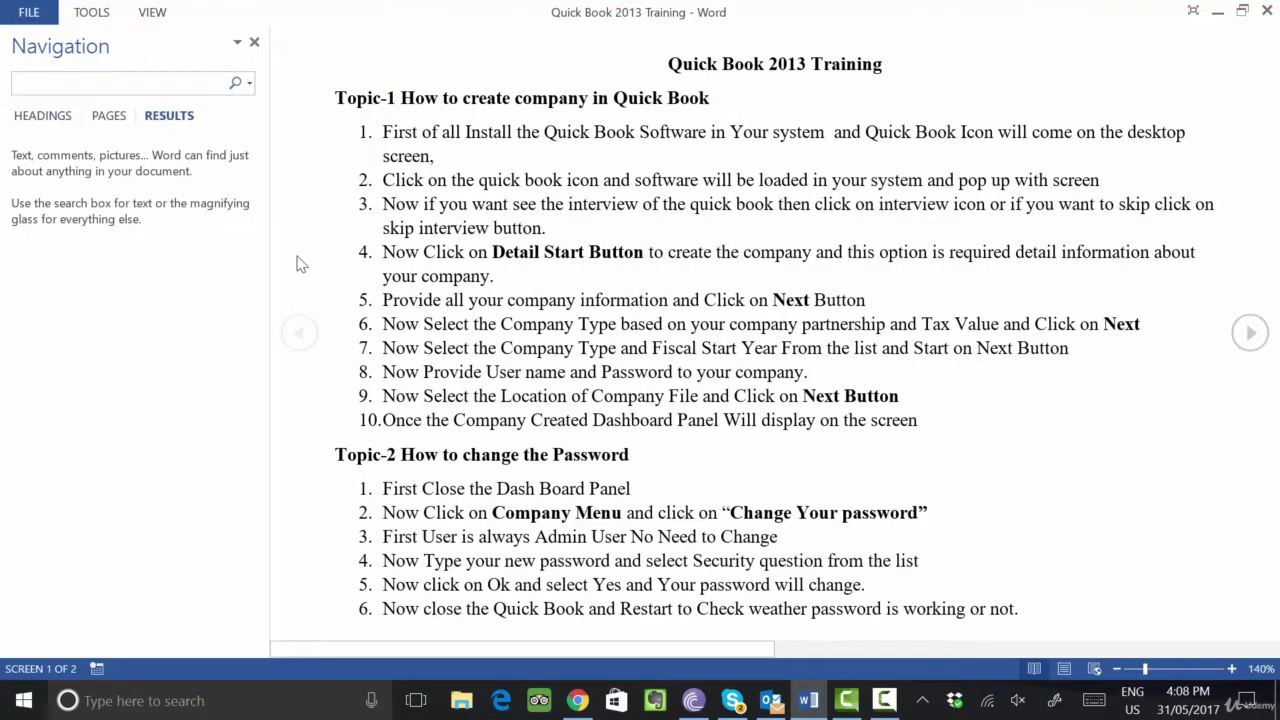
pyautogui.write('Now')
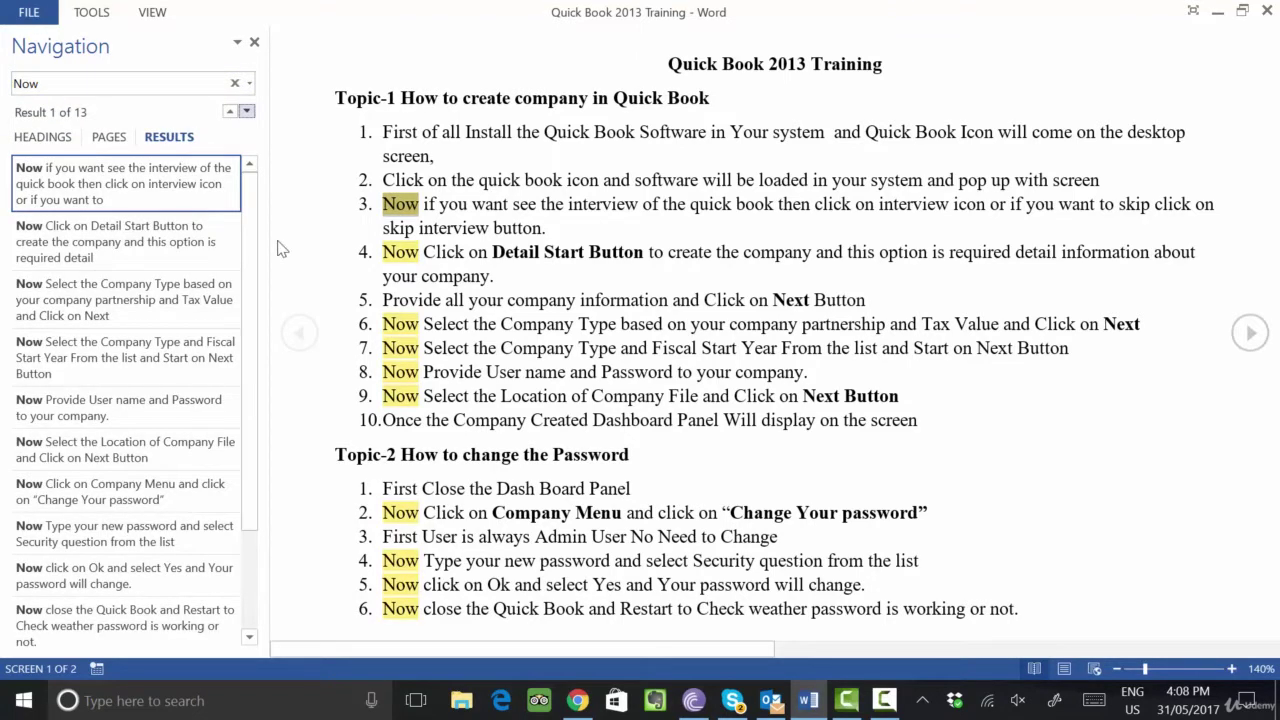
pyautogui.scroll(-3, 110, 305)
pyautogui.scroll(-1, 110, 305)
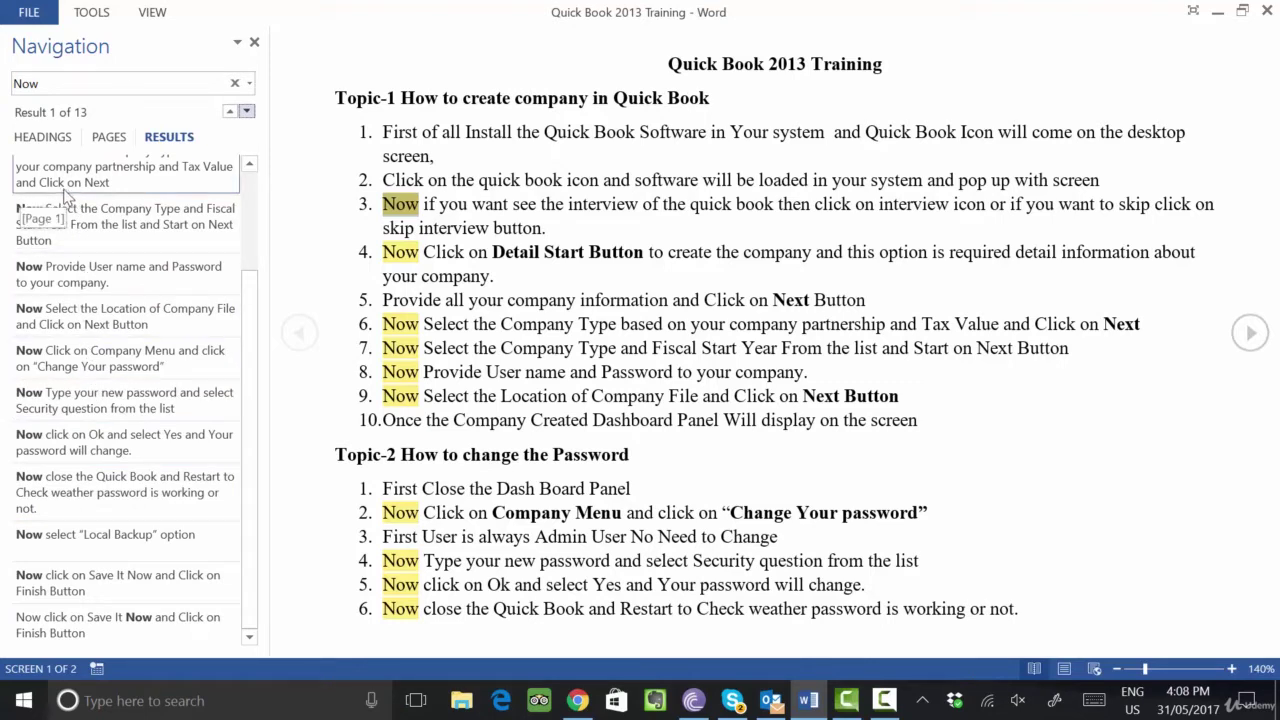
pyautogui.scroll(3, 62, 262)
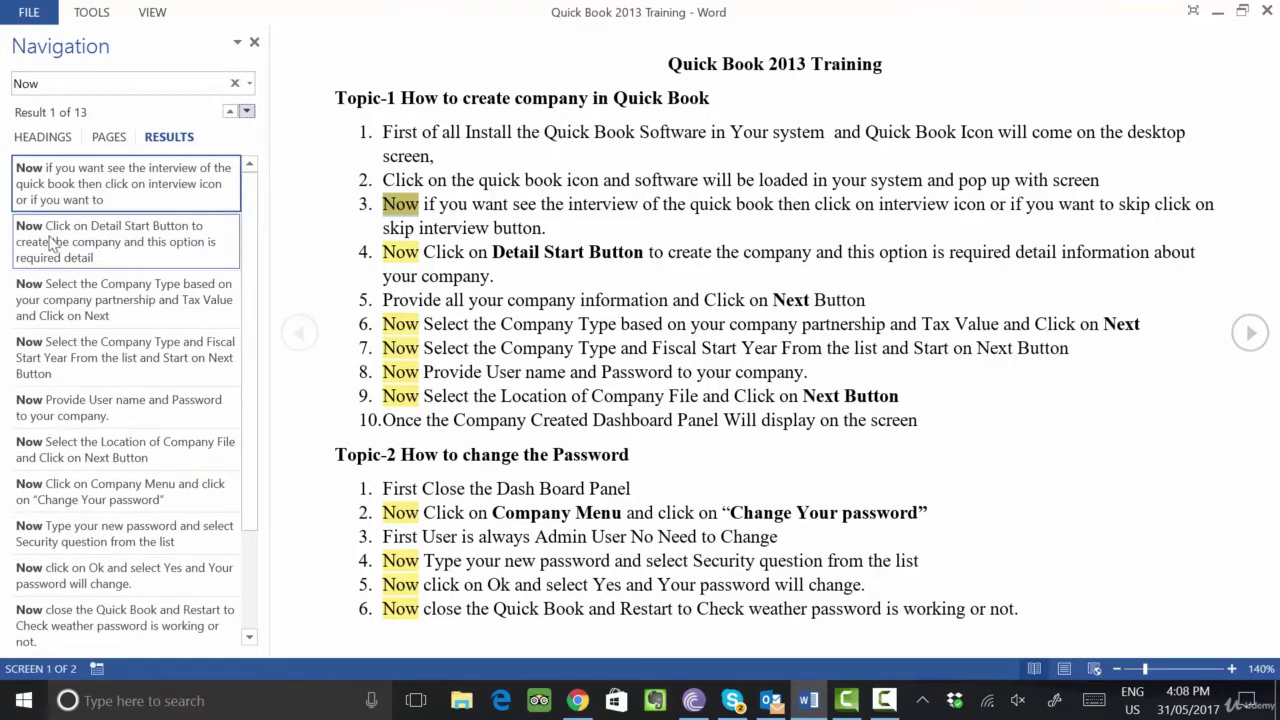
# Step through the 'Now' matches, close the search pane, and return to Print Layout
pyautogui.click(55, 245)
pyautogui.click(55, 308)
pyautogui.click(58, 346)
pyautogui.click(219, 403)
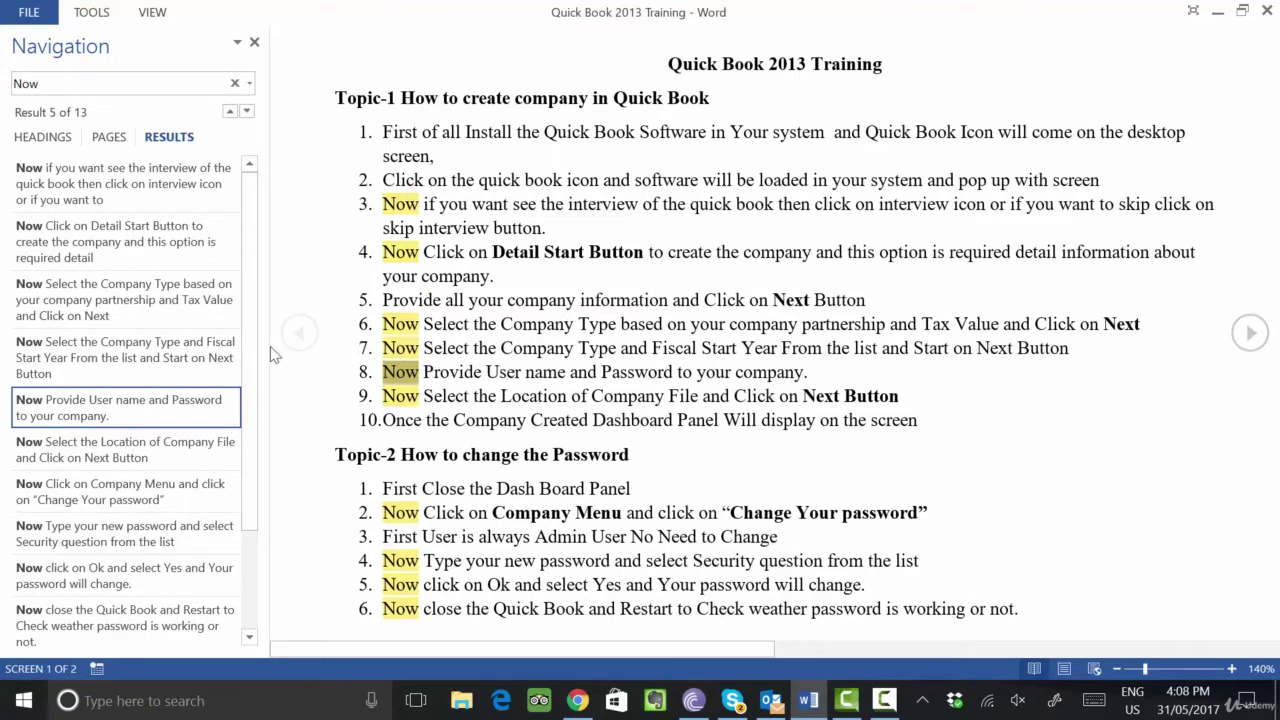
pyautogui.click(254, 43)
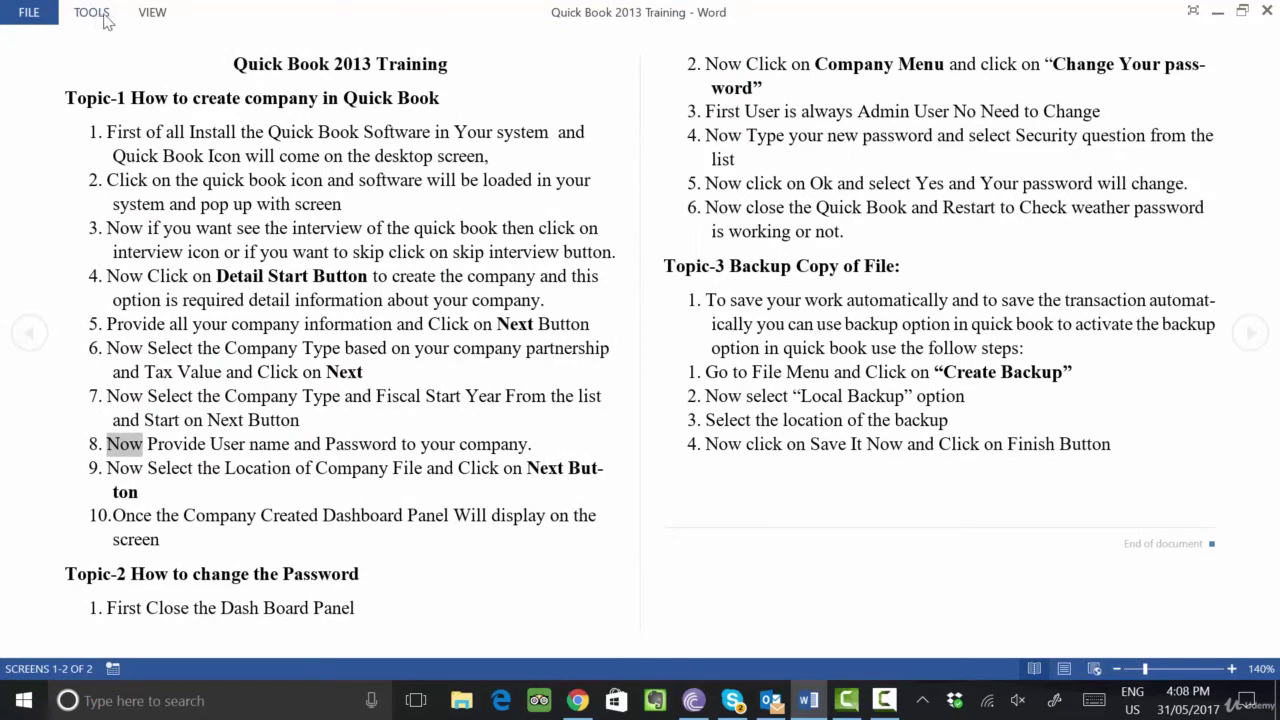
pyautogui.press('Escape')
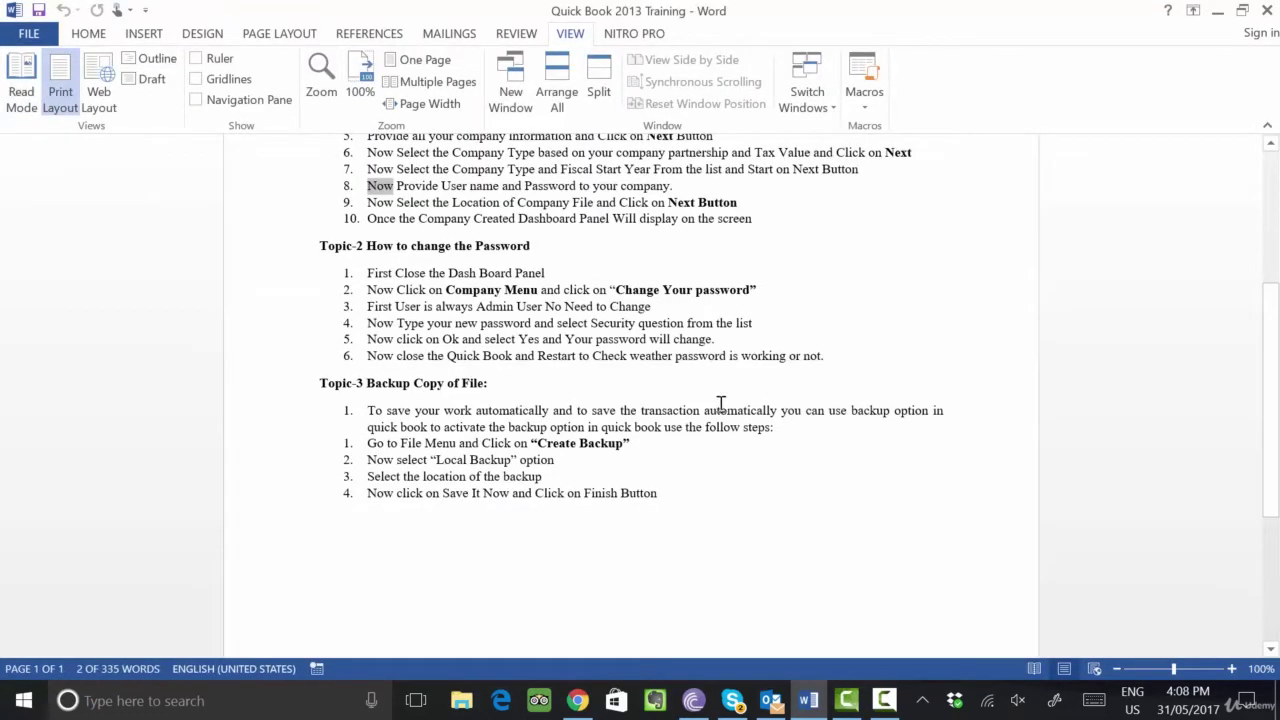
pyautogui.scroll(6, 676, 438)
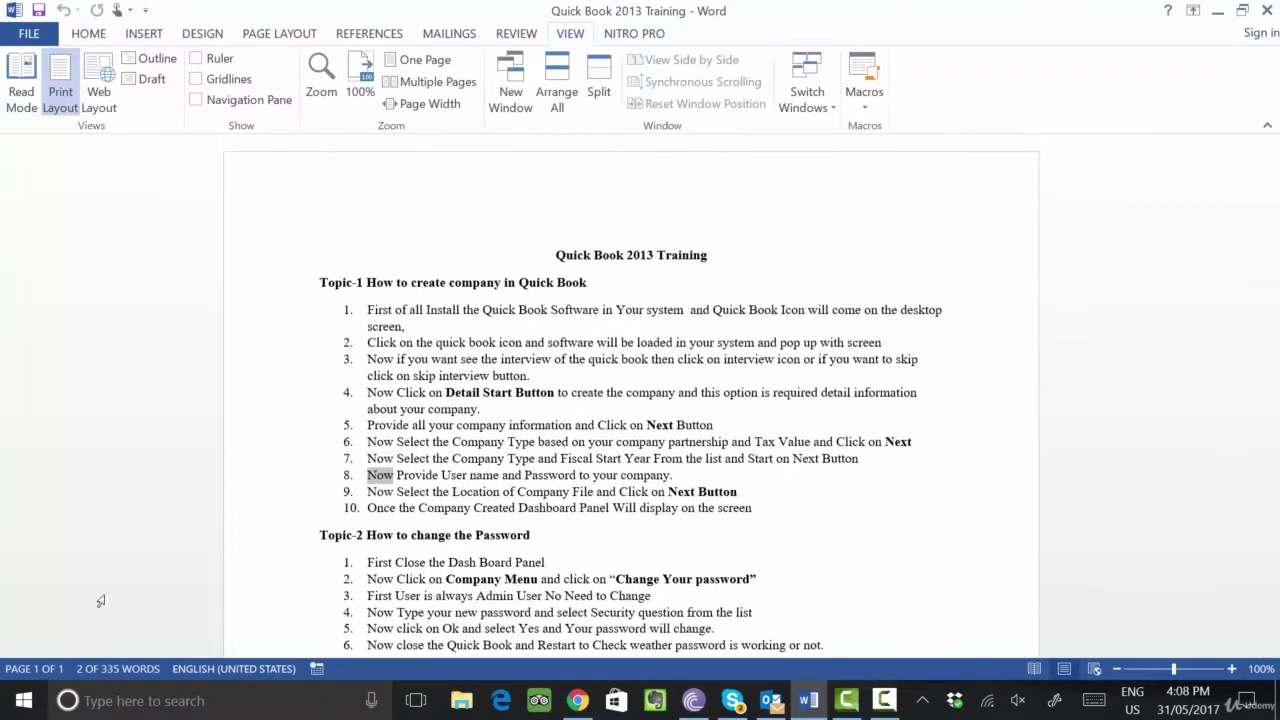
pyautogui.click(376, 284)
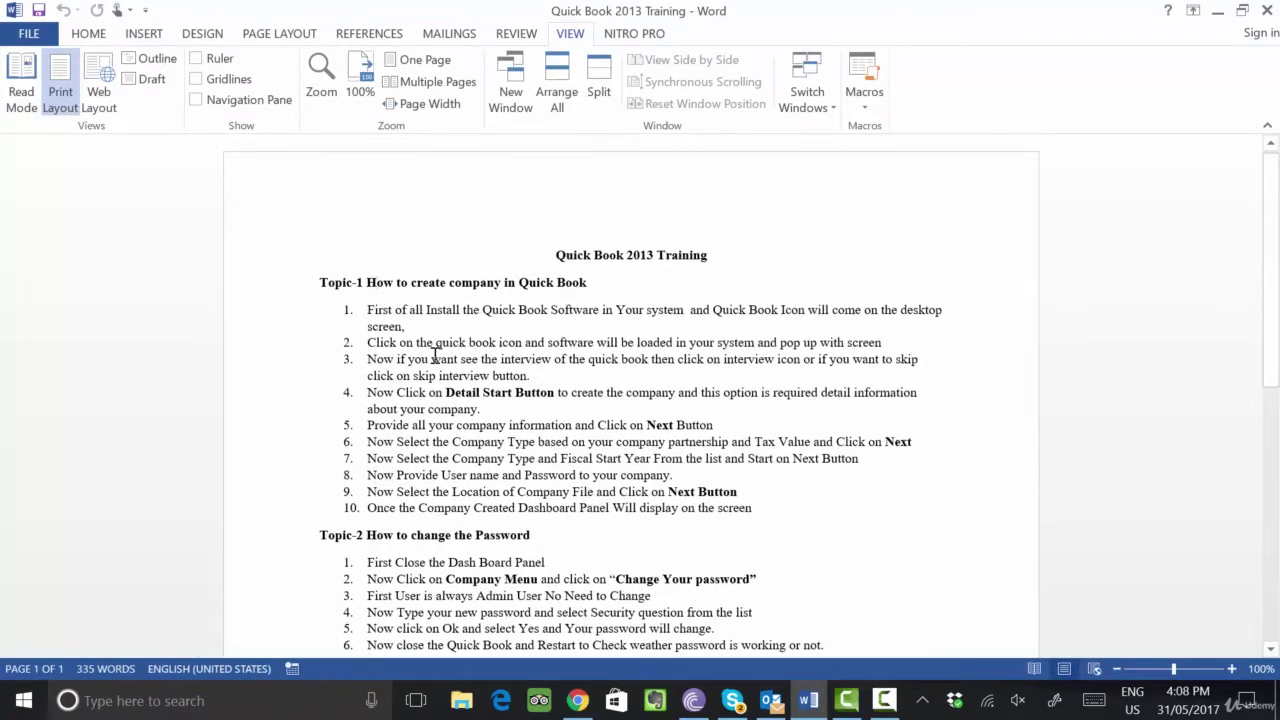
pyautogui.click(64, 101)
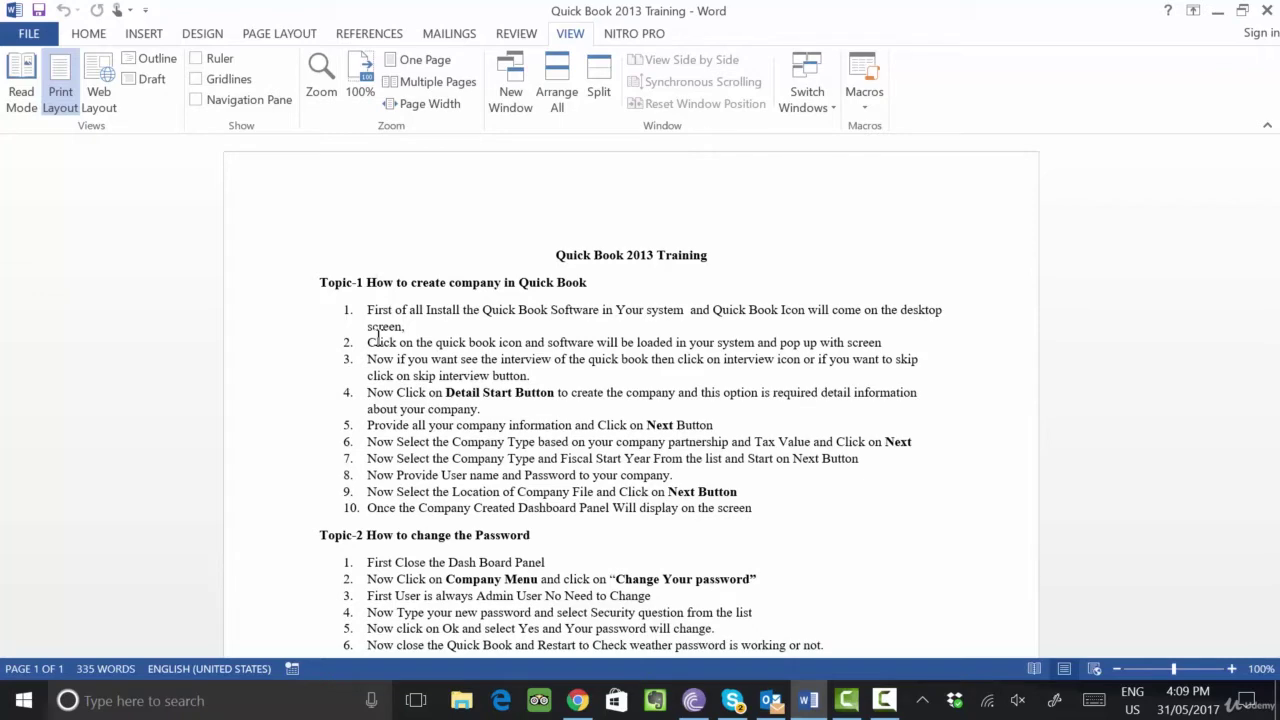
pyautogui.click(108, 108)
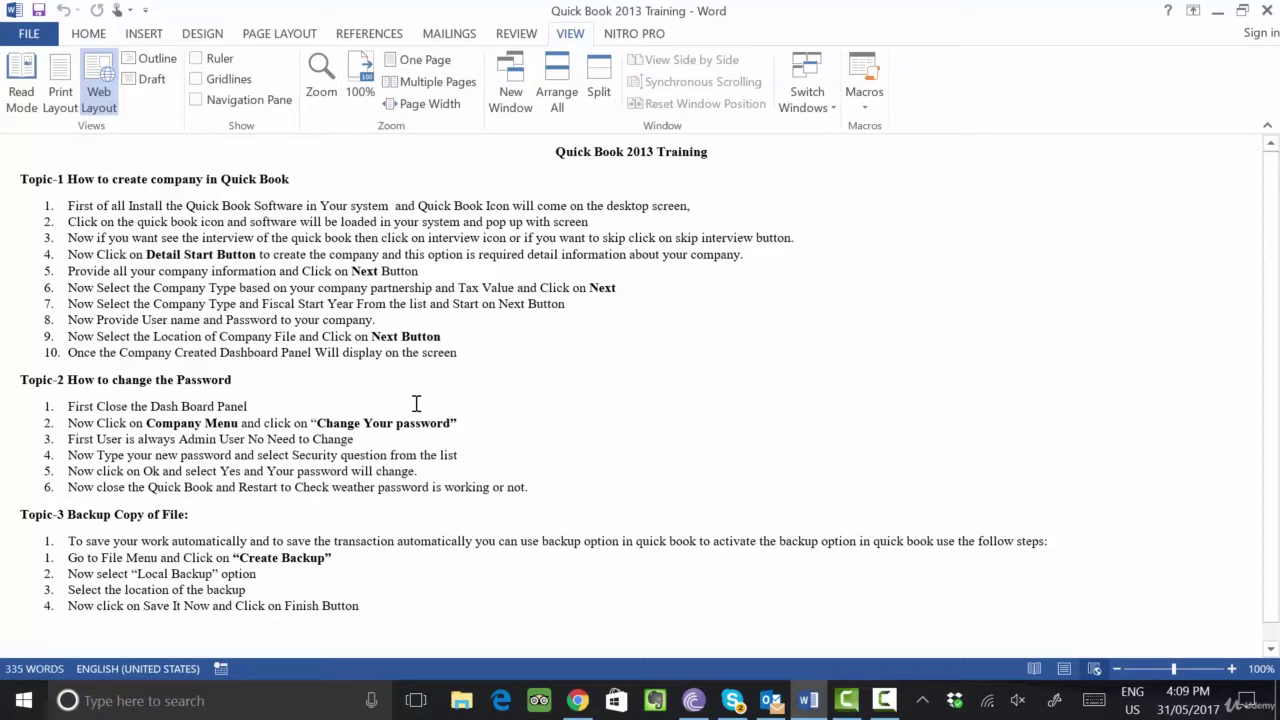
pyautogui.click(57, 100)
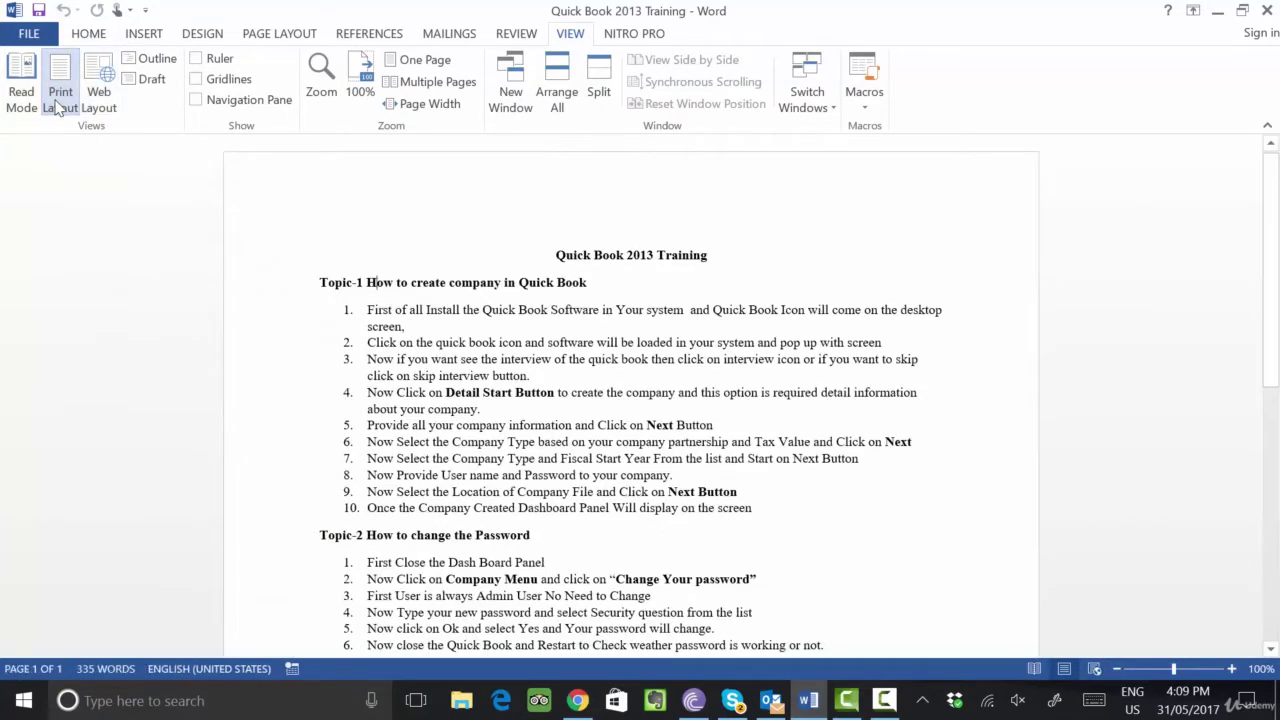
pyautogui.click(147, 83)
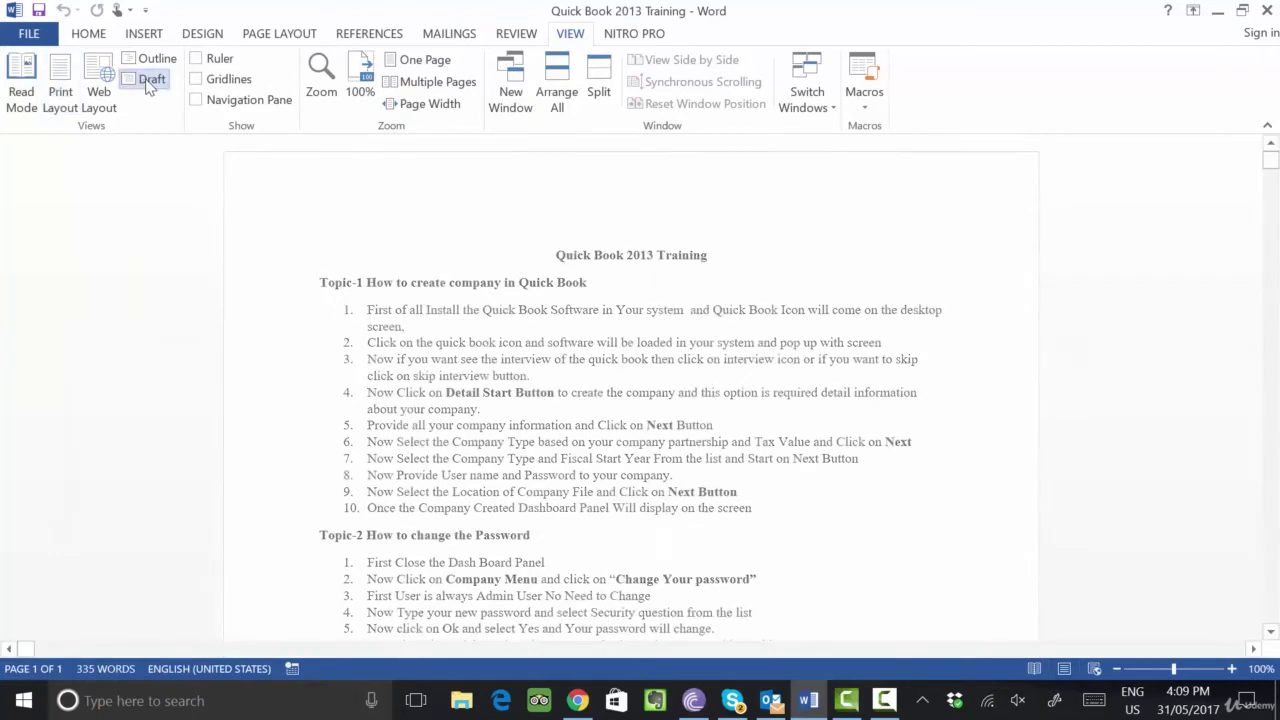
pyautogui.scroll(-8, 752, 350)
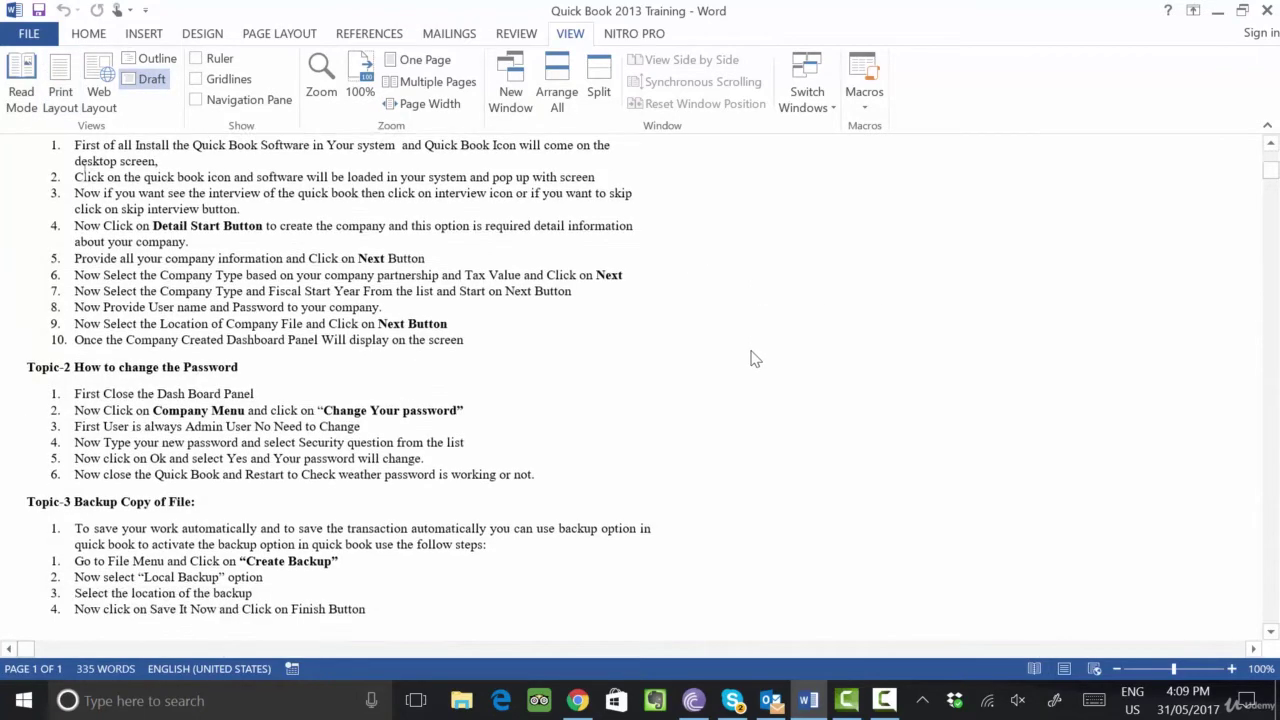
pyautogui.scroll(8, 728, 350)
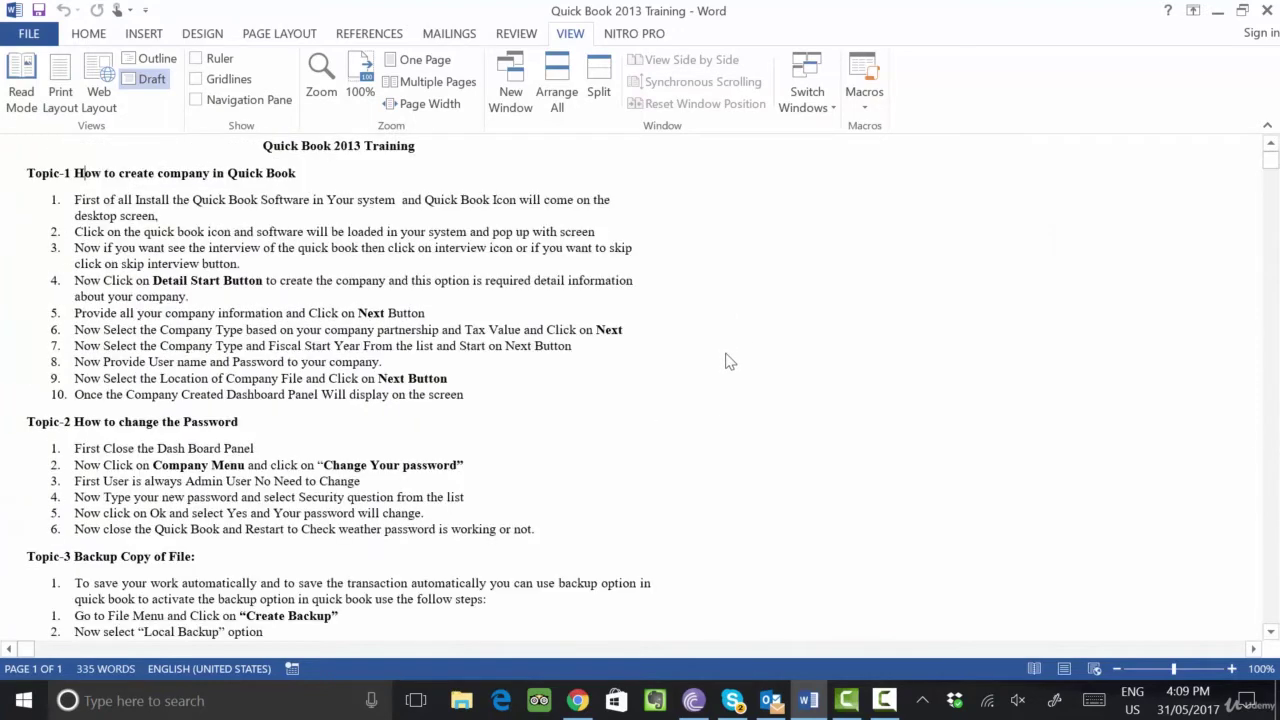
pyautogui.scroll(-4, 728, 362)
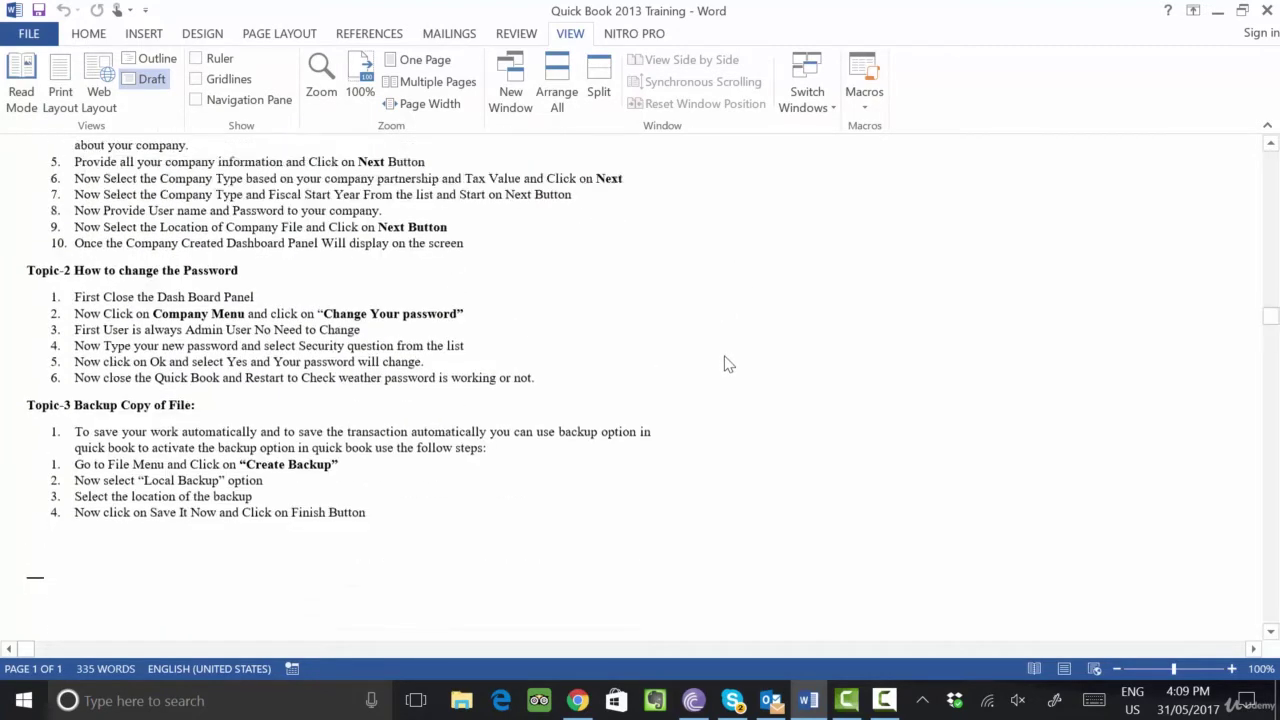
pyautogui.scroll(4, 728, 363)
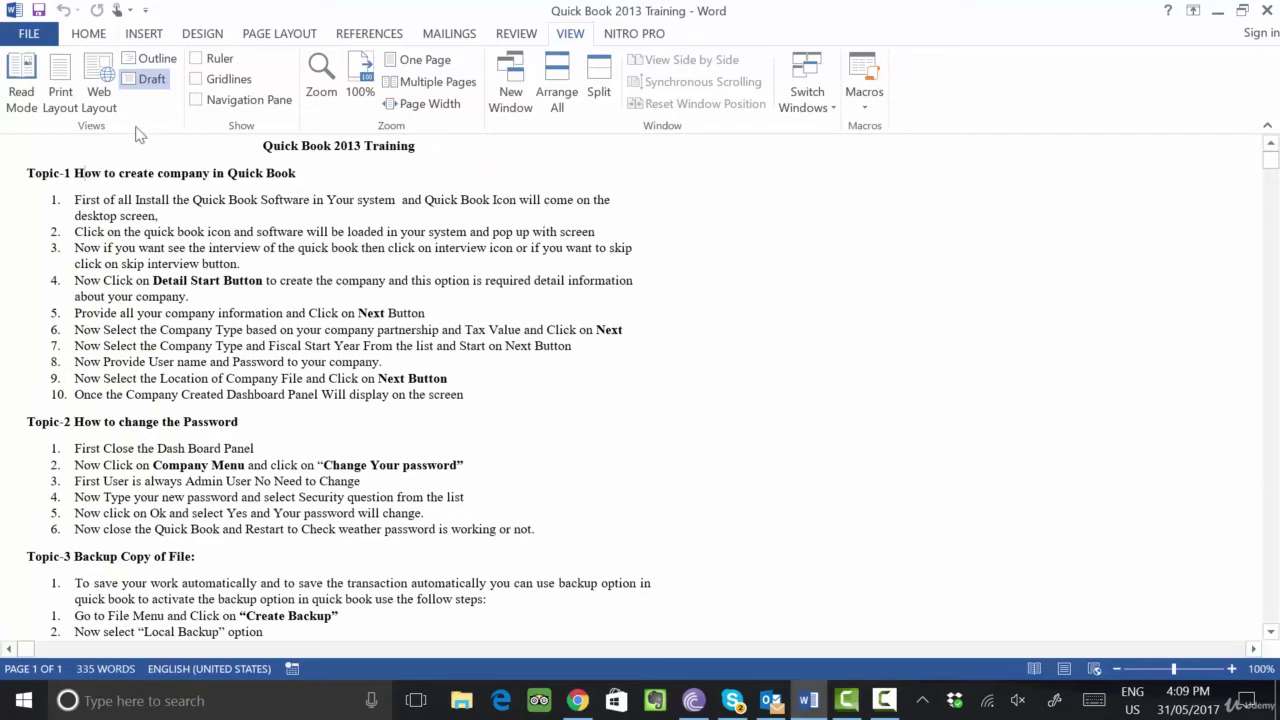
pyautogui.click(60, 95)
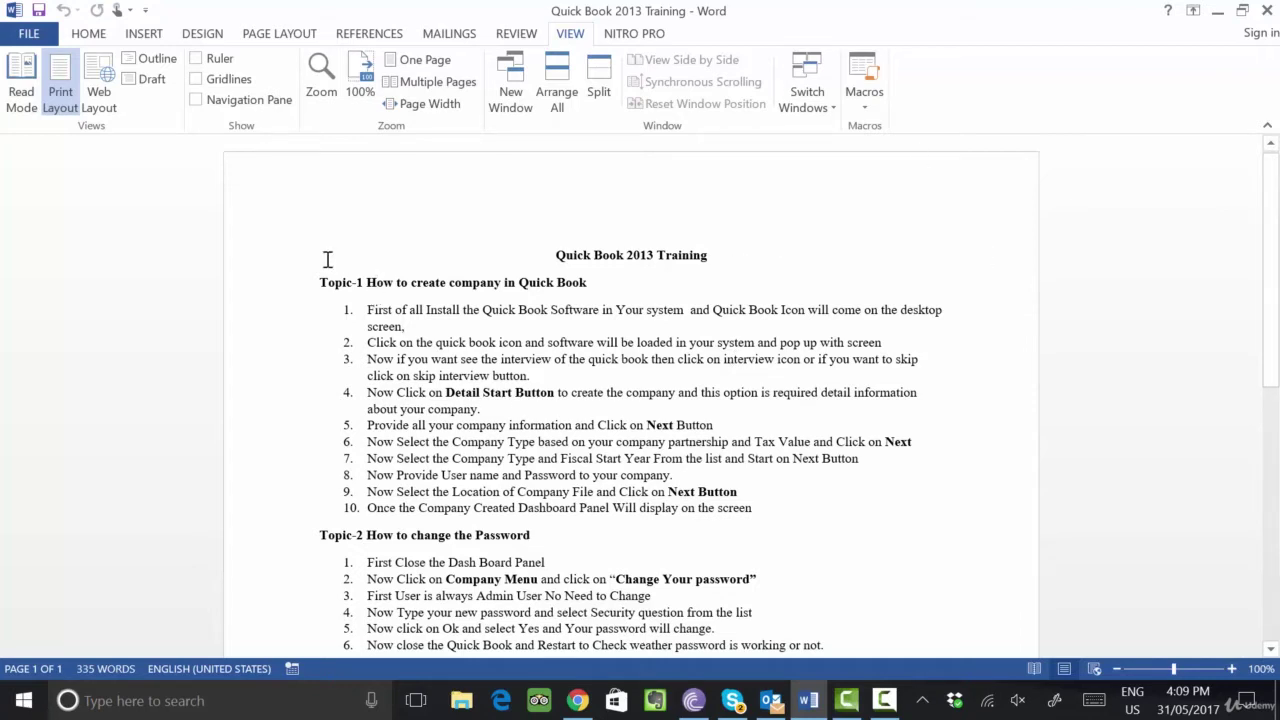
# In Outline view, promote the Quick Book 2013 Training title and Topic-1 heading to Level 1
pyautogui.moveTo(319, 283); pyautogui.dragTo(603, 281)
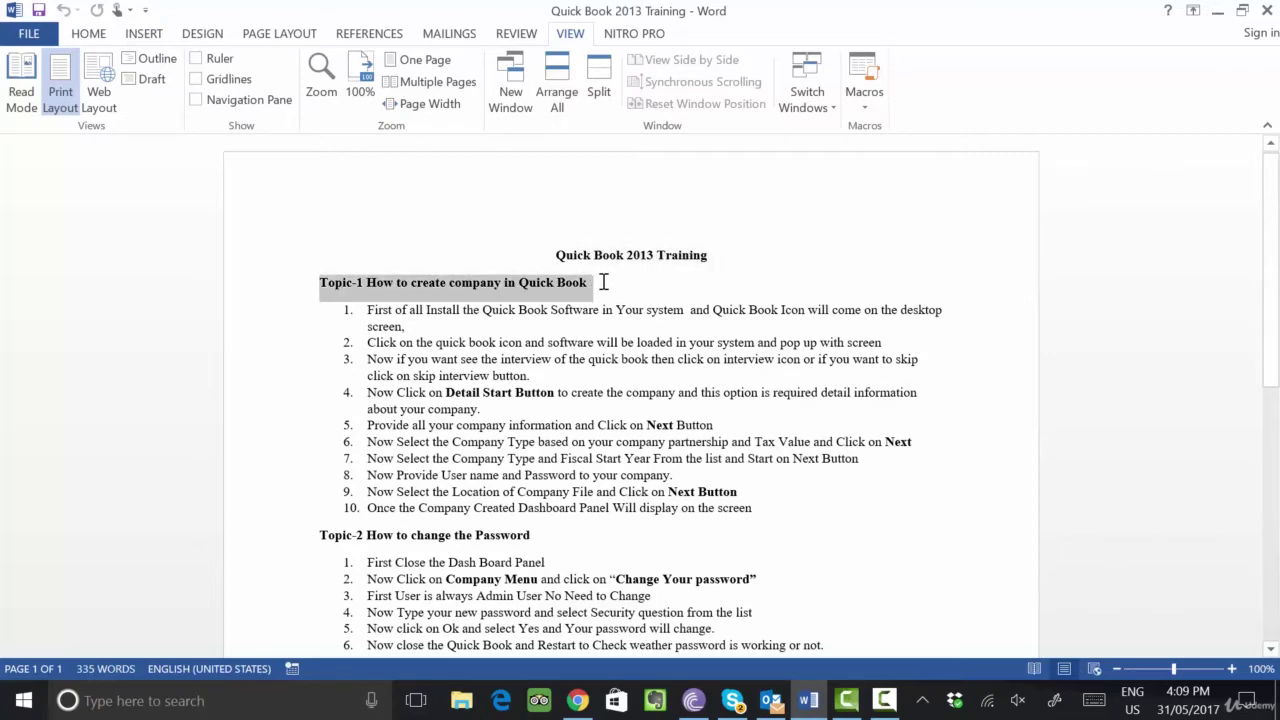
pyautogui.click(160, 60)
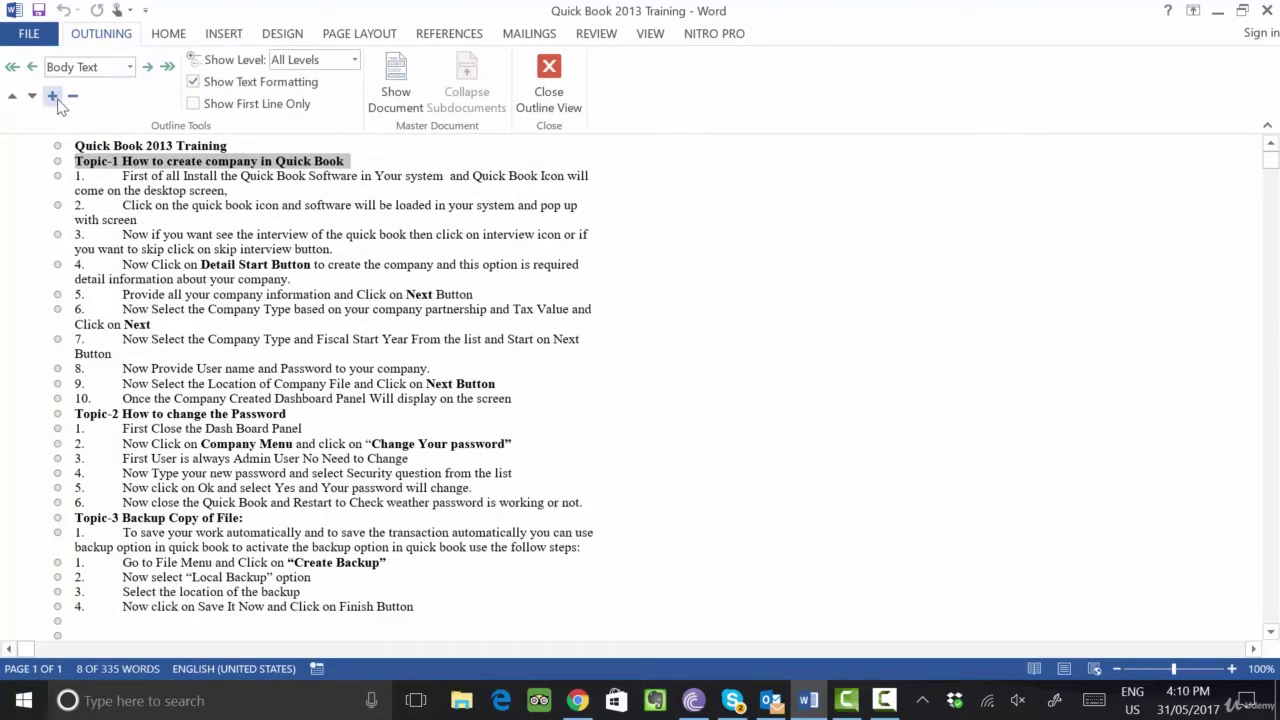
pyautogui.click(350, 170)
pyautogui.moveTo(350, 170)
pyautogui.mouseDown()
pyautogui.moveTo(120, 150)
pyautogui.moveTo(228, 145)
pyautogui.mouseUp()
pyautogui.click(120, 150)
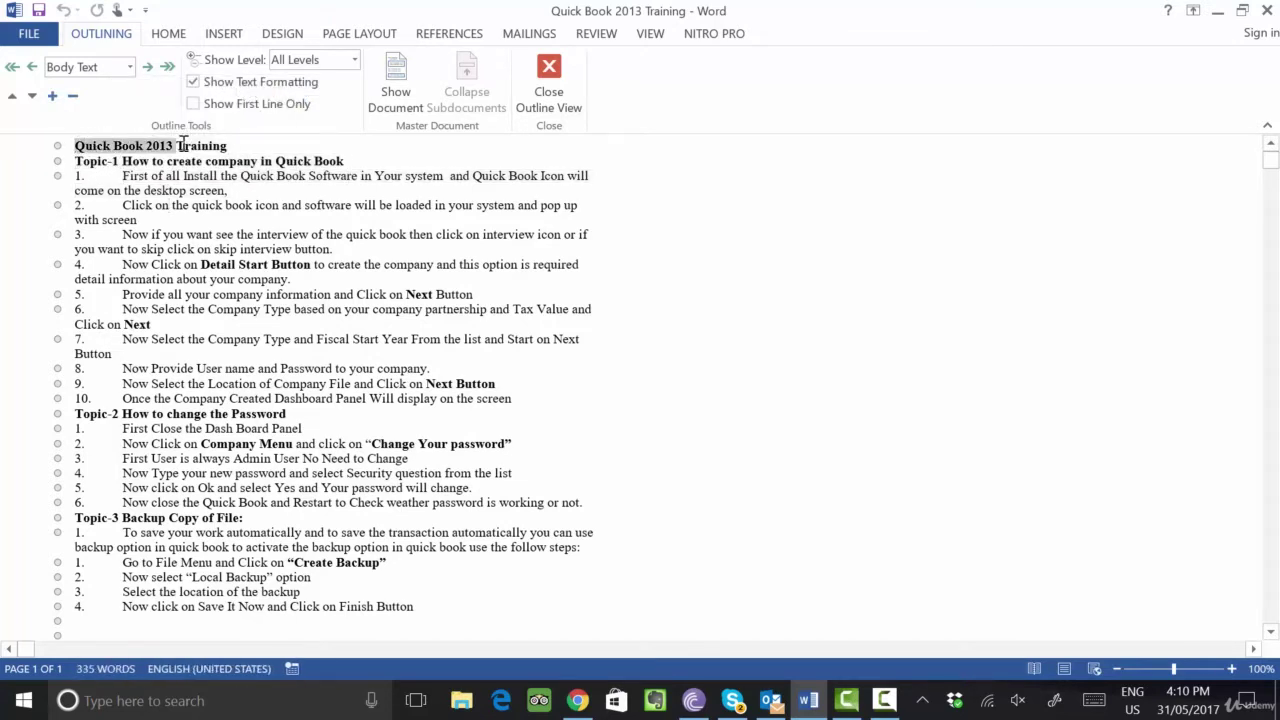
pyautogui.click(12, 66)
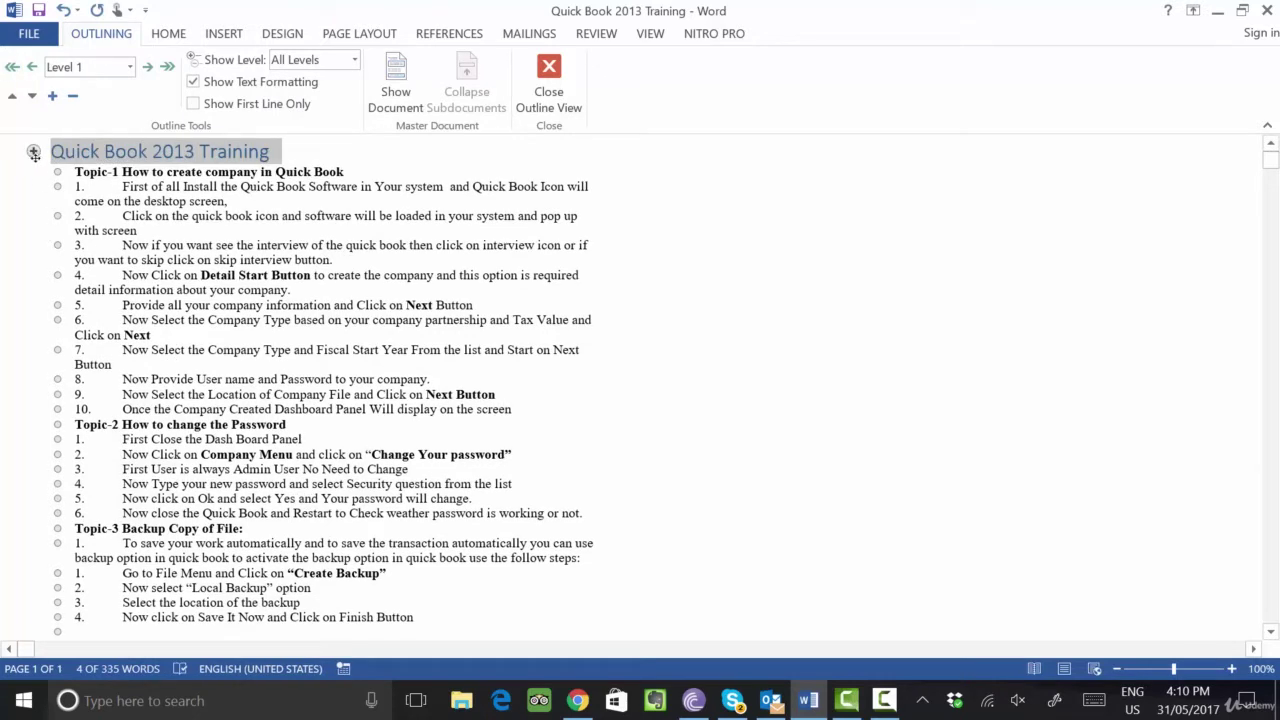
pyautogui.moveTo(75, 172); pyautogui.dragTo(343, 172)
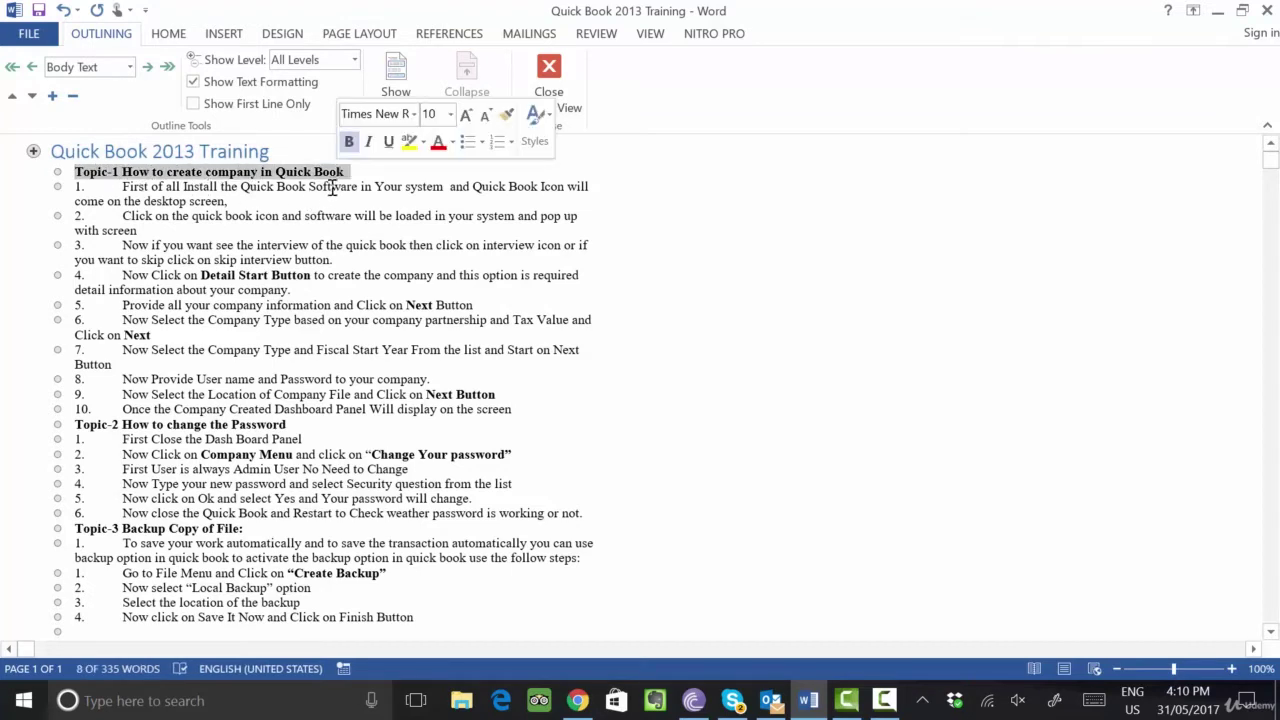
pyautogui.click(32, 66)
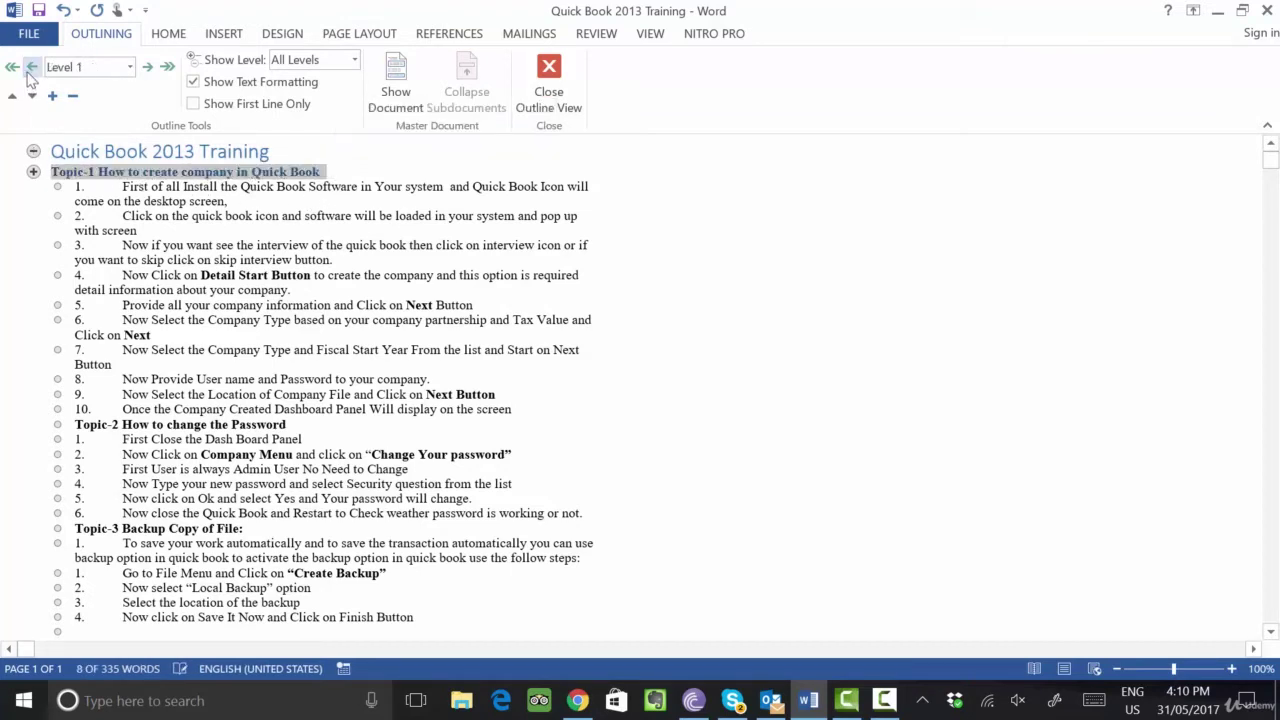
# Collapse the Topic-1 section so only the title and Topic-1 heading remain
pyautogui.click(60, 187)
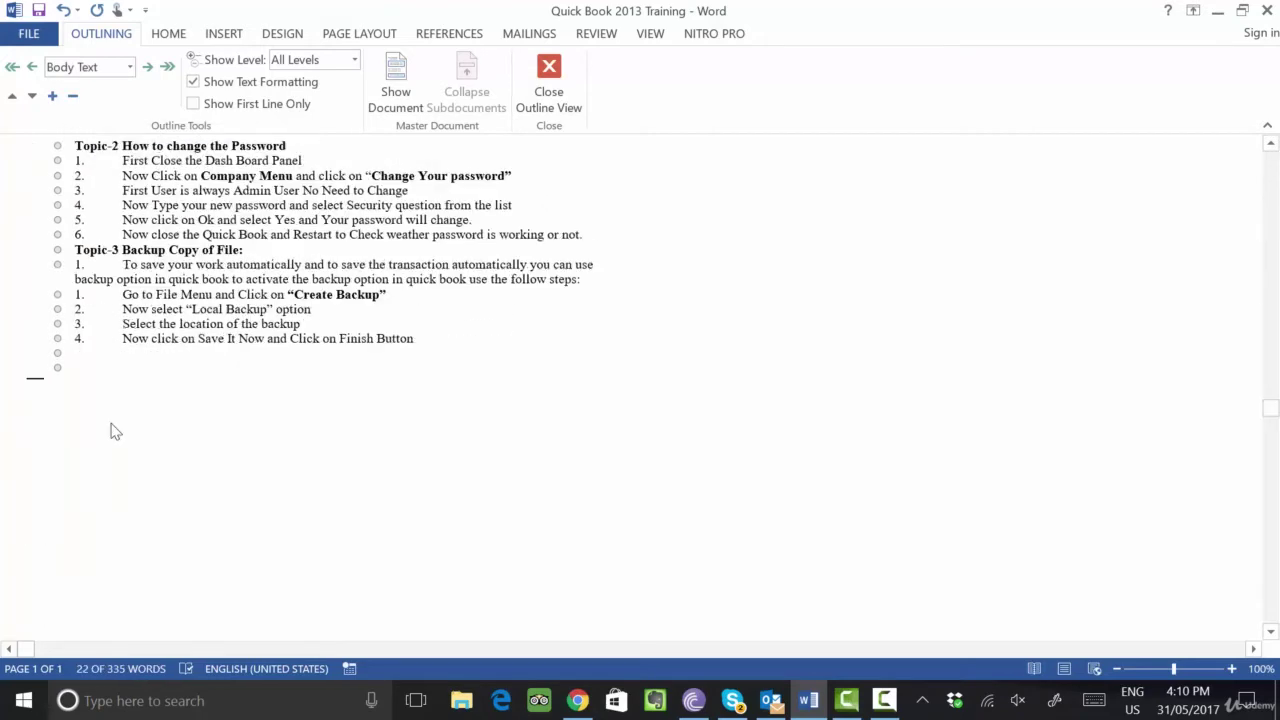
pyautogui.click(33, 150)
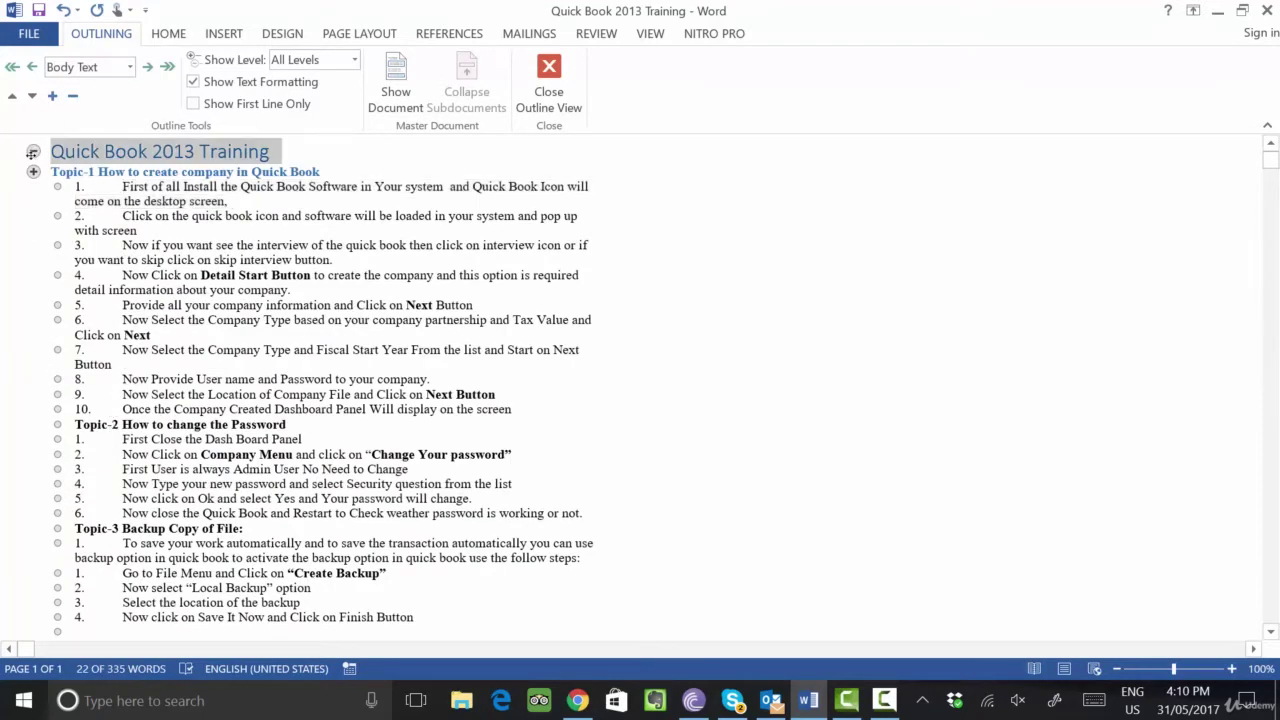
pyautogui.doubleClick(33, 171)
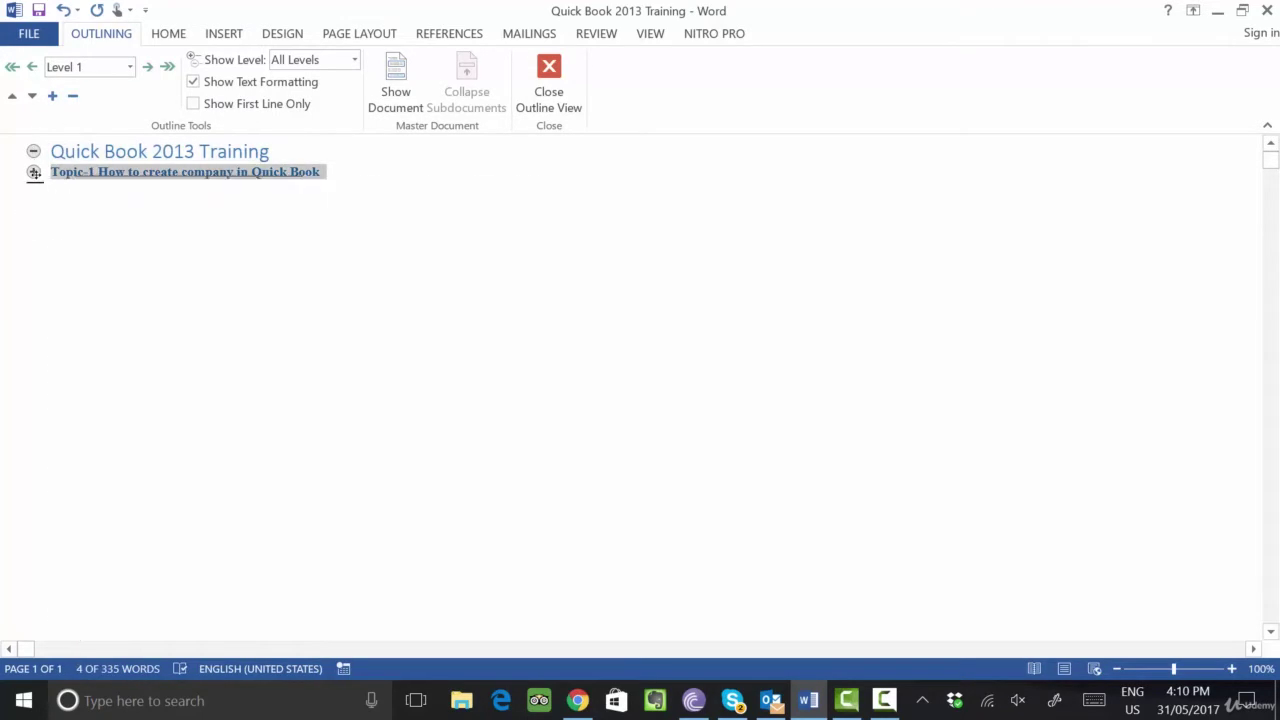
pyautogui.doubleClick(33, 171)
pyautogui.doubleClick(33, 171)
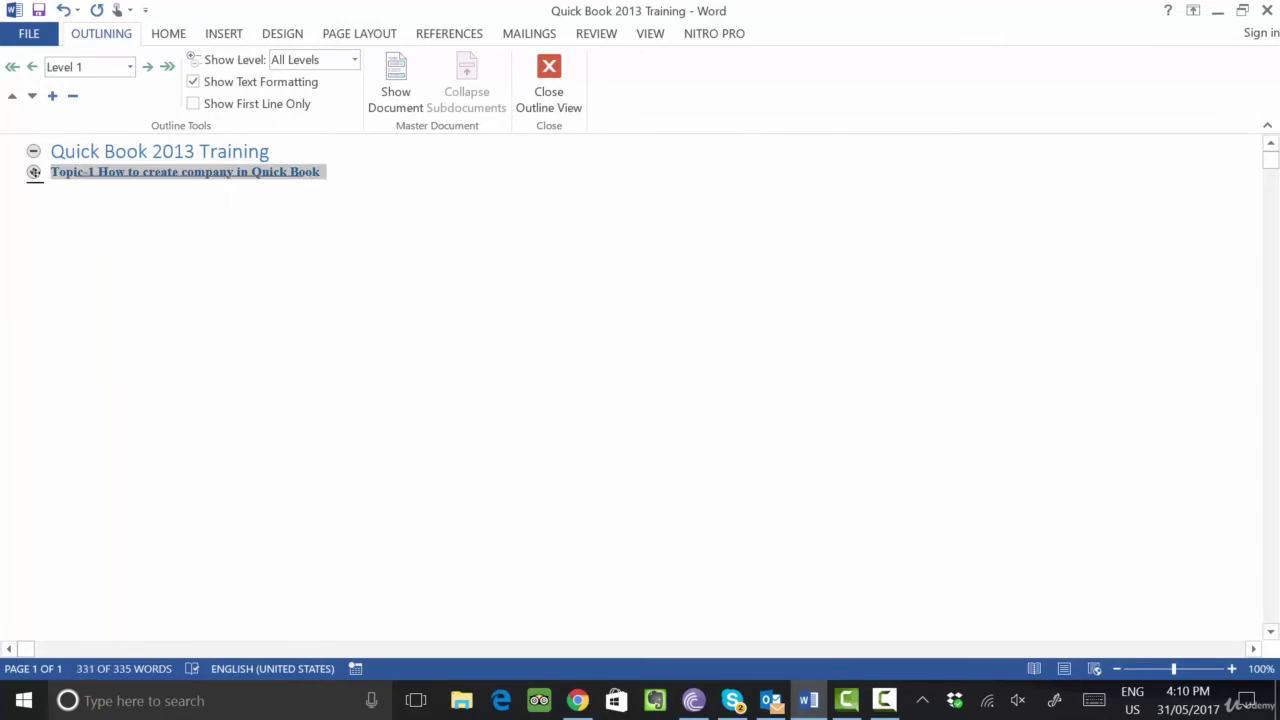
pyautogui.doubleClick(33, 171)
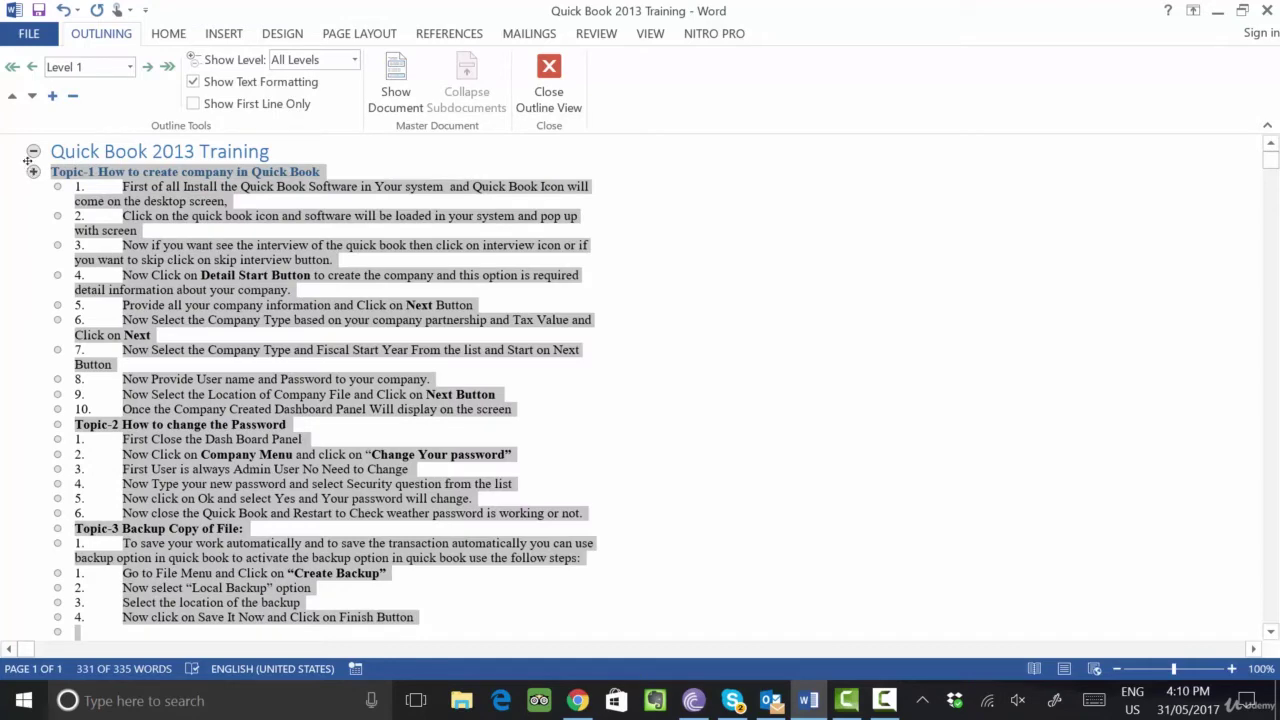
pyautogui.click(33, 151)
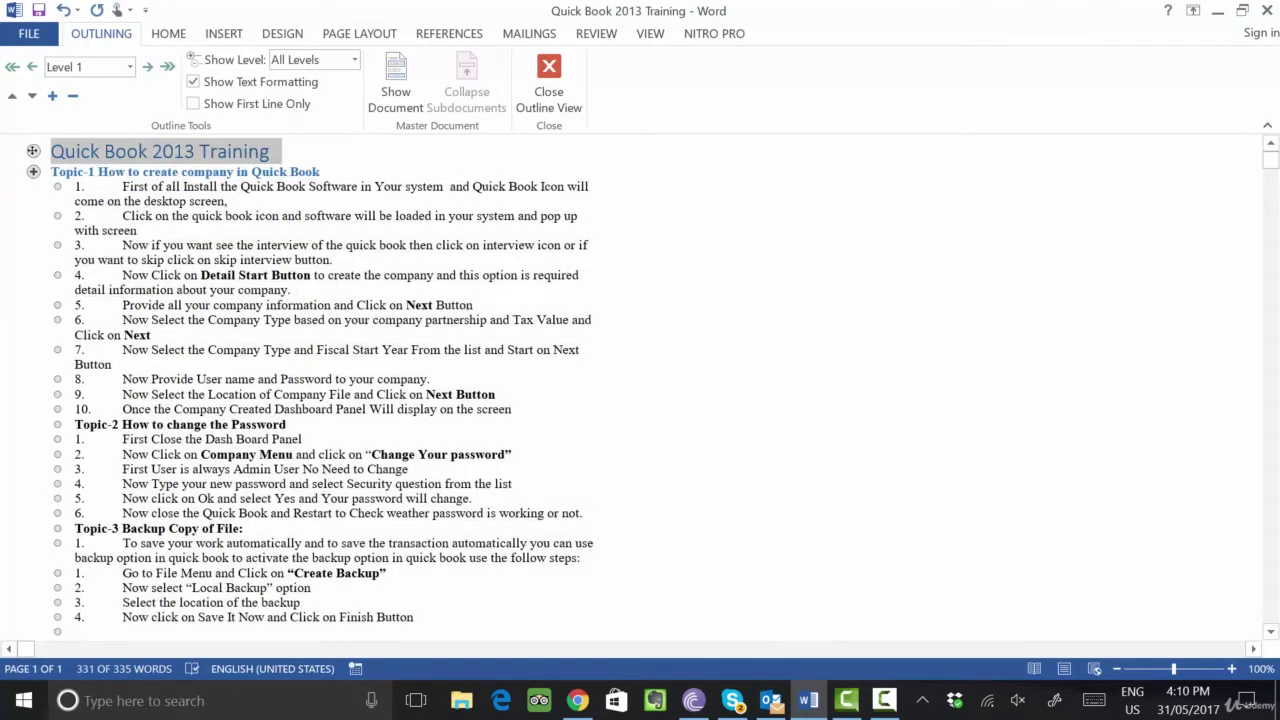
pyautogui.click(34, 171)
pyautogui.doubleClick(33, 171)
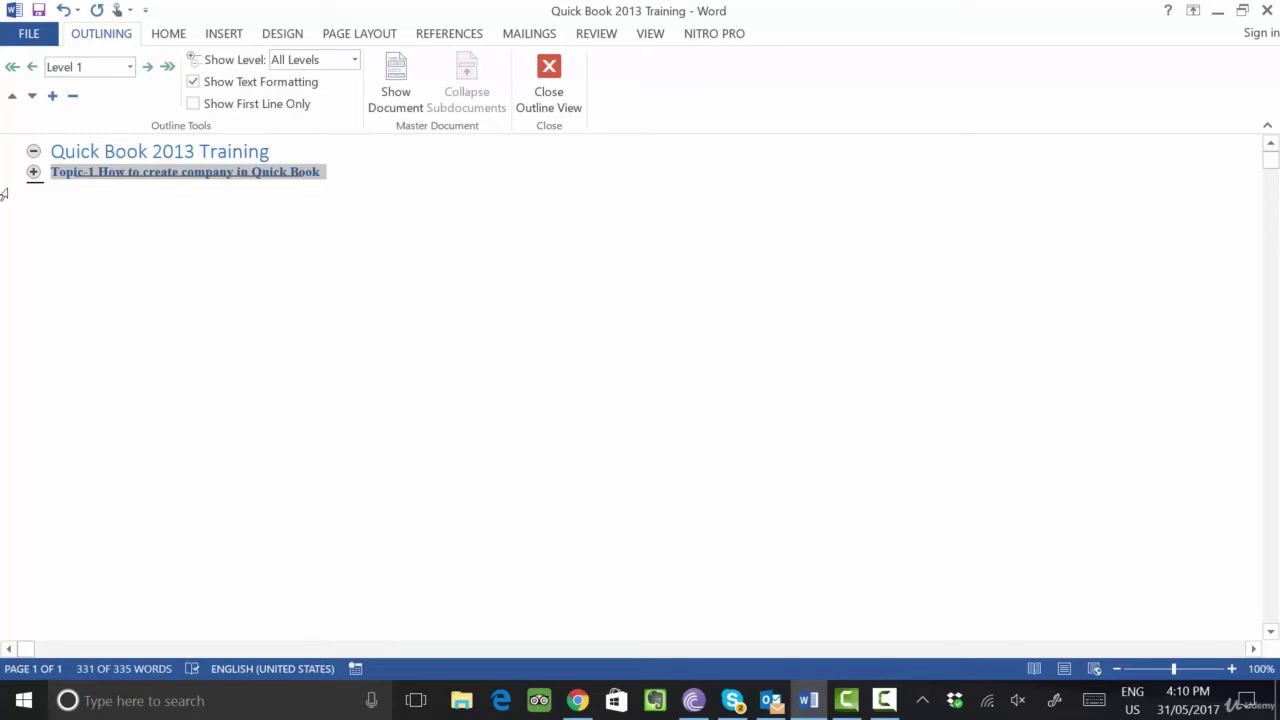
# Close Outline view to return the training document to Print Layout
pyautogui.click(549, 91)
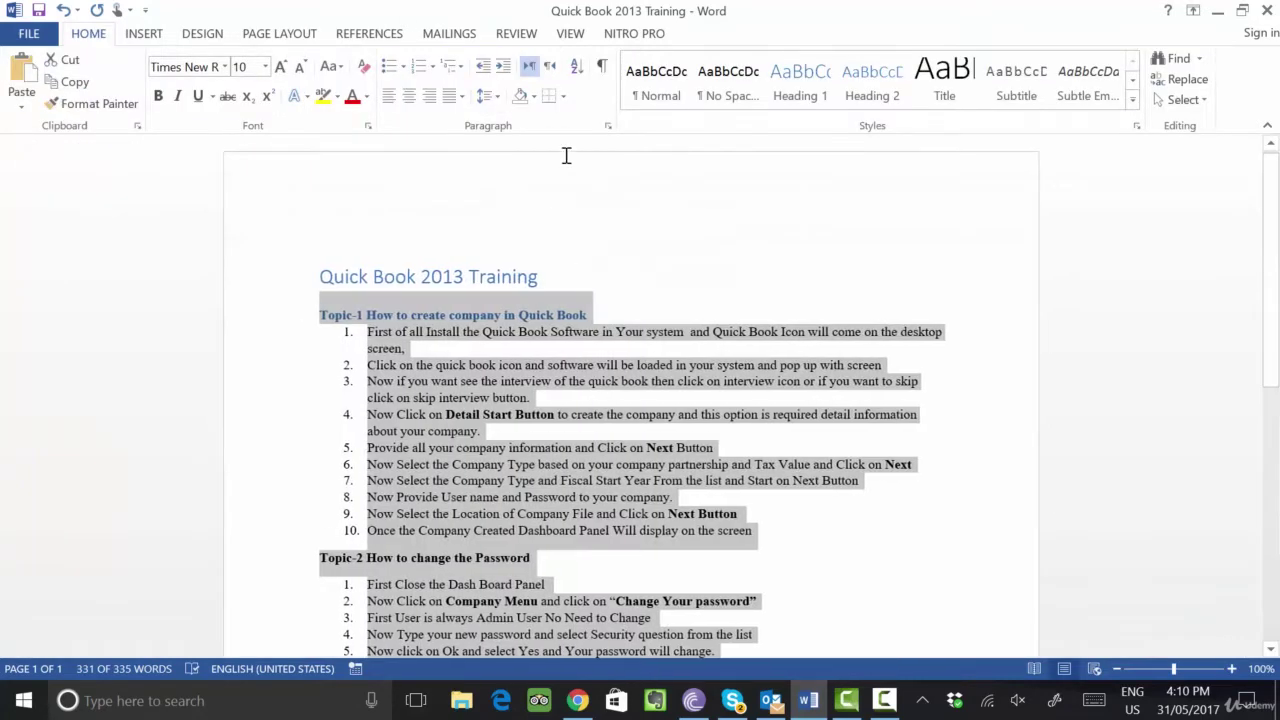
pyautogui.scroll(-3, 672, 289)
pyautogui.scroll(3, 672, 289)
pyautogui.click(421, 276)
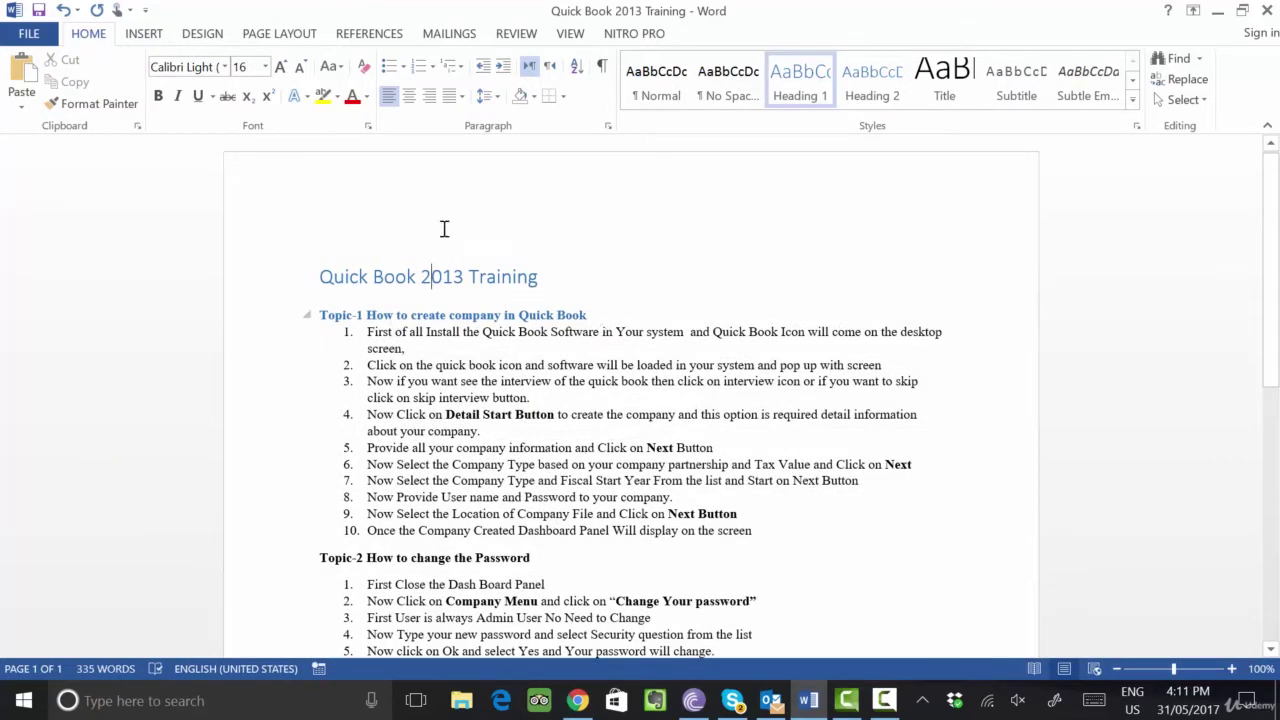
# Turn on the rulers from the VIEW tab, toggling them off and back on, and scroll the page
pyautogui.click(565, 38)
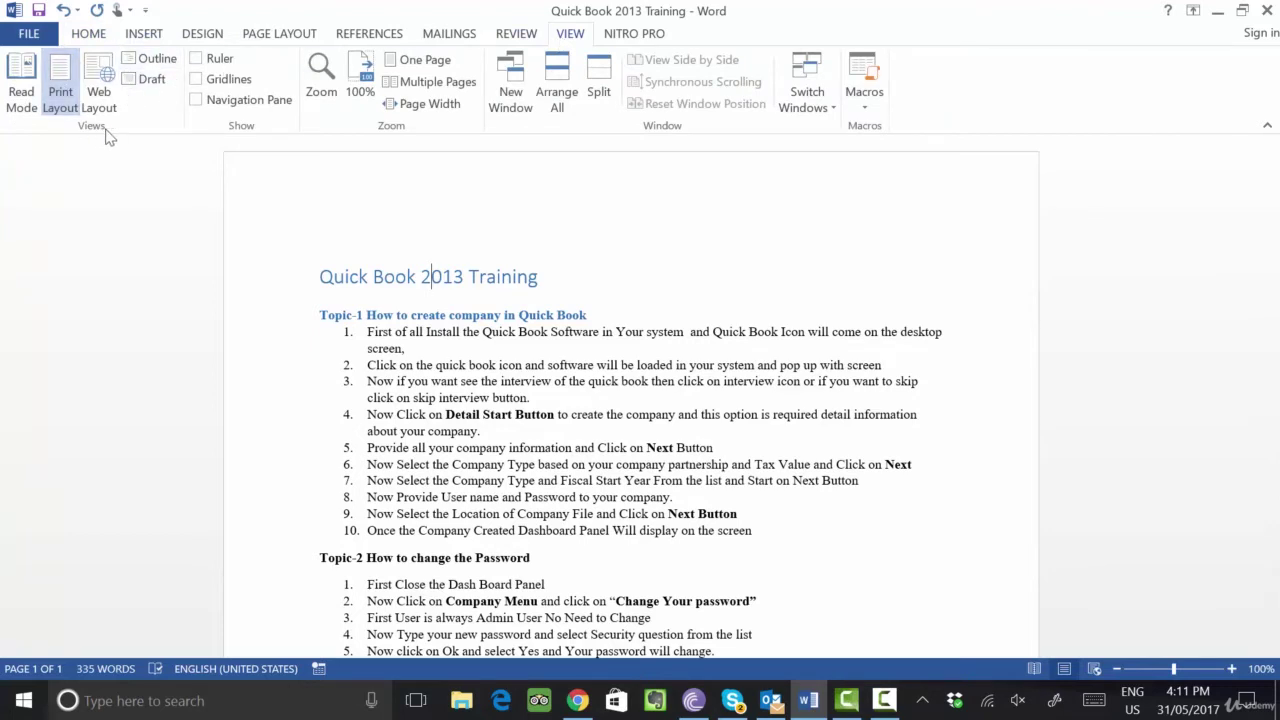
pyautogui.click(198, 58)
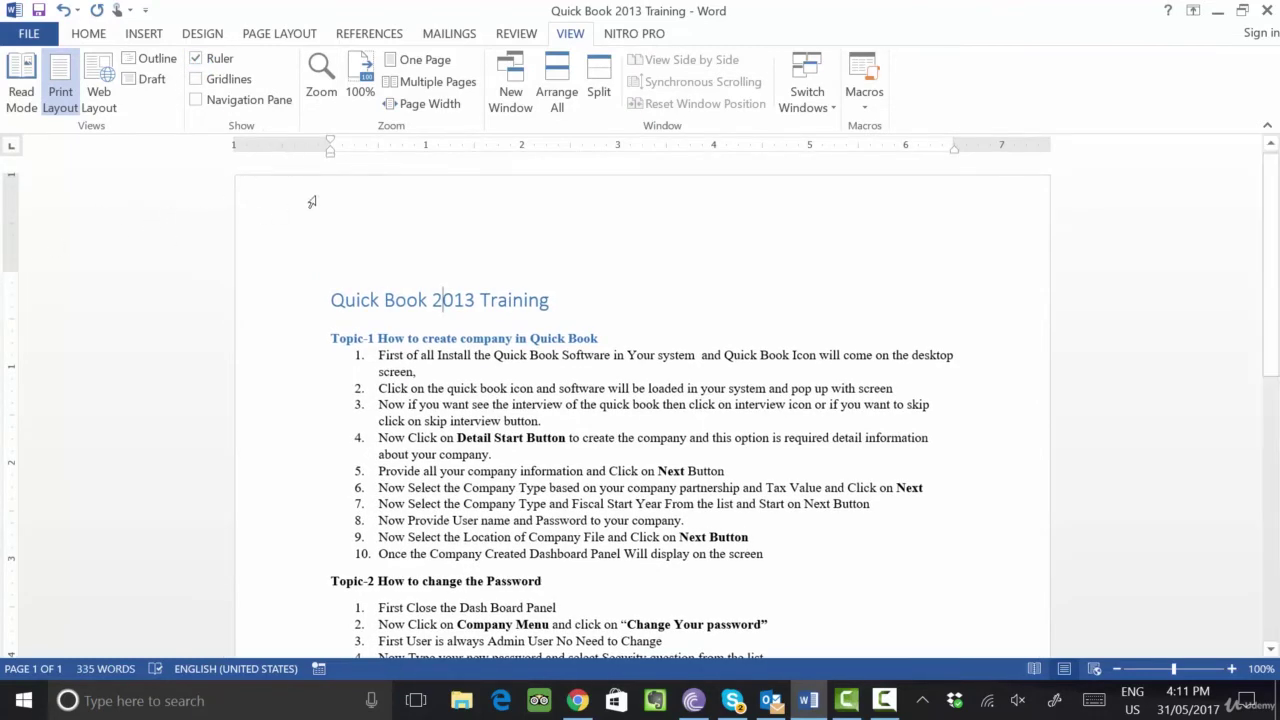
pyautogui.click(216, 62)
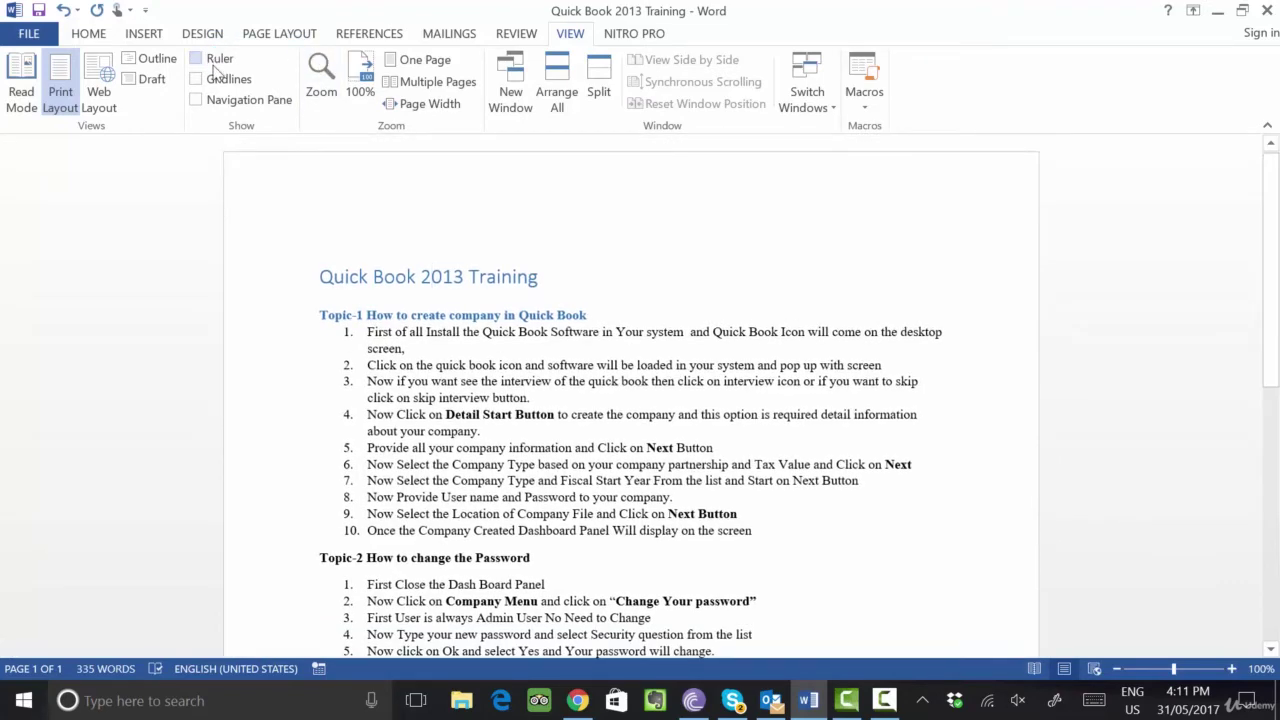
pyautogui.click(214, 62)
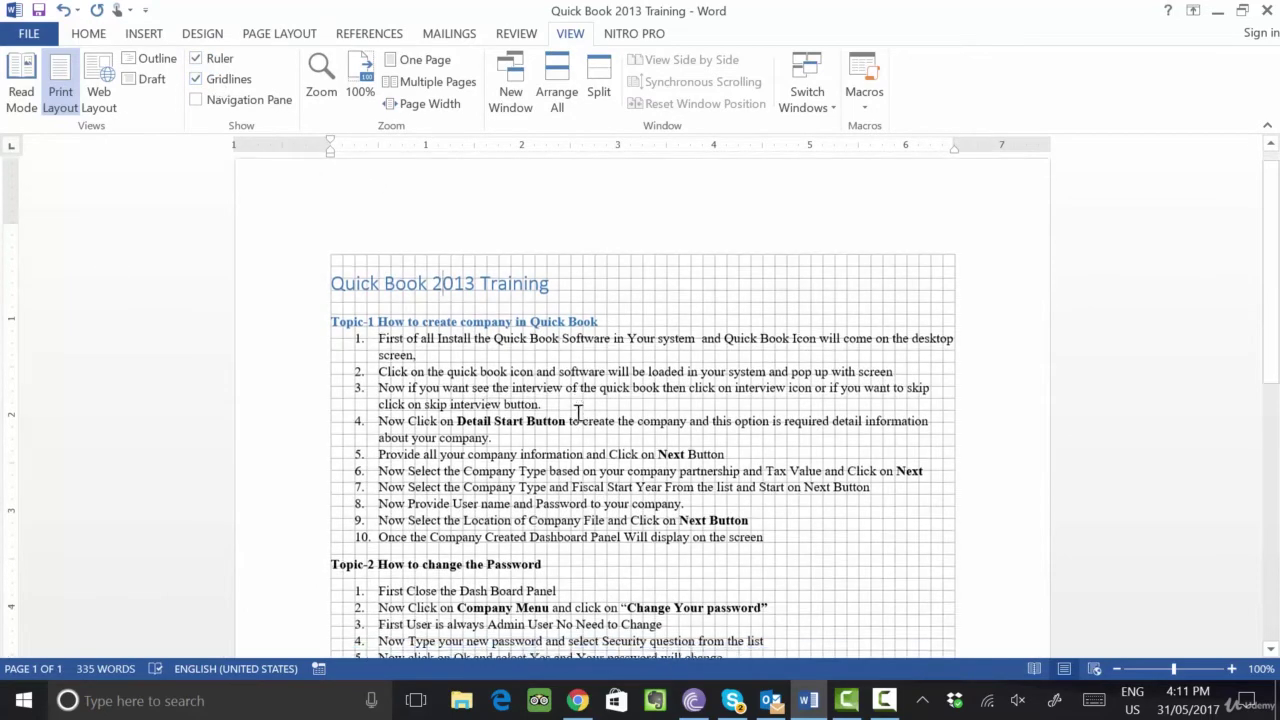
pyautogui.scroll(-10, 570, 405)
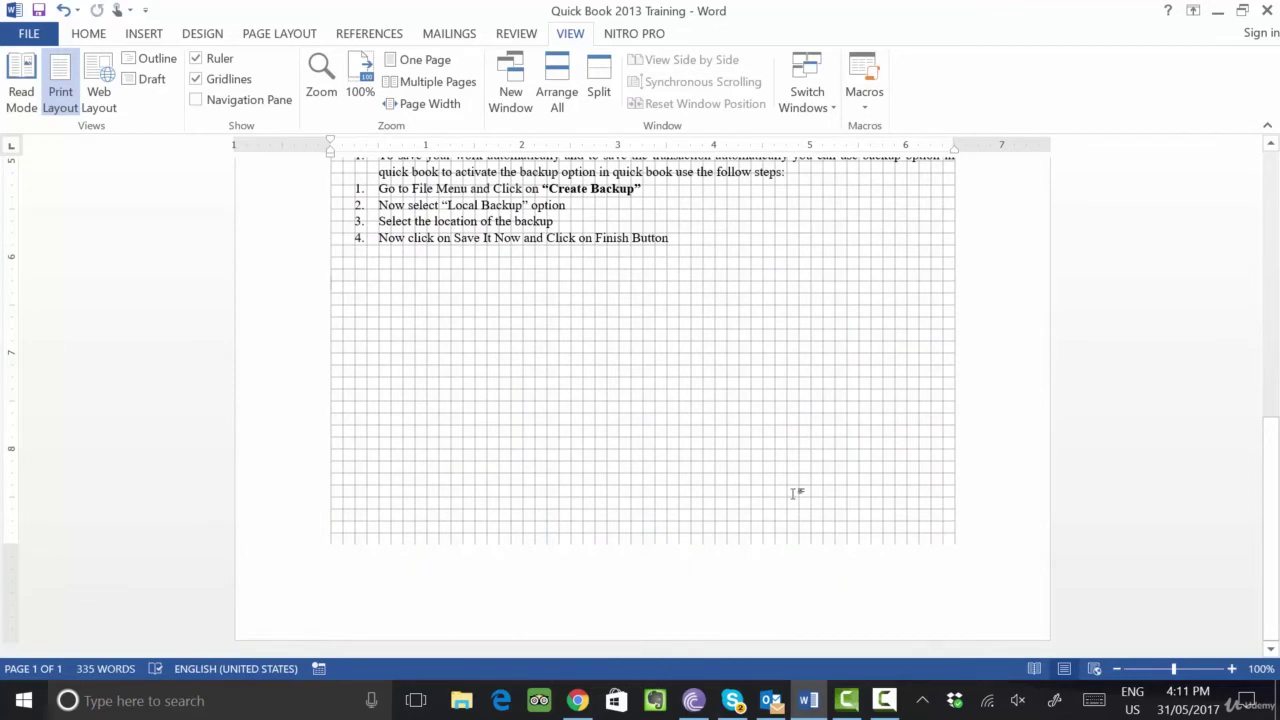
pyautogui.scroll(-3, 792, 493)
pyautogui.scroll(-5, 600, 480)
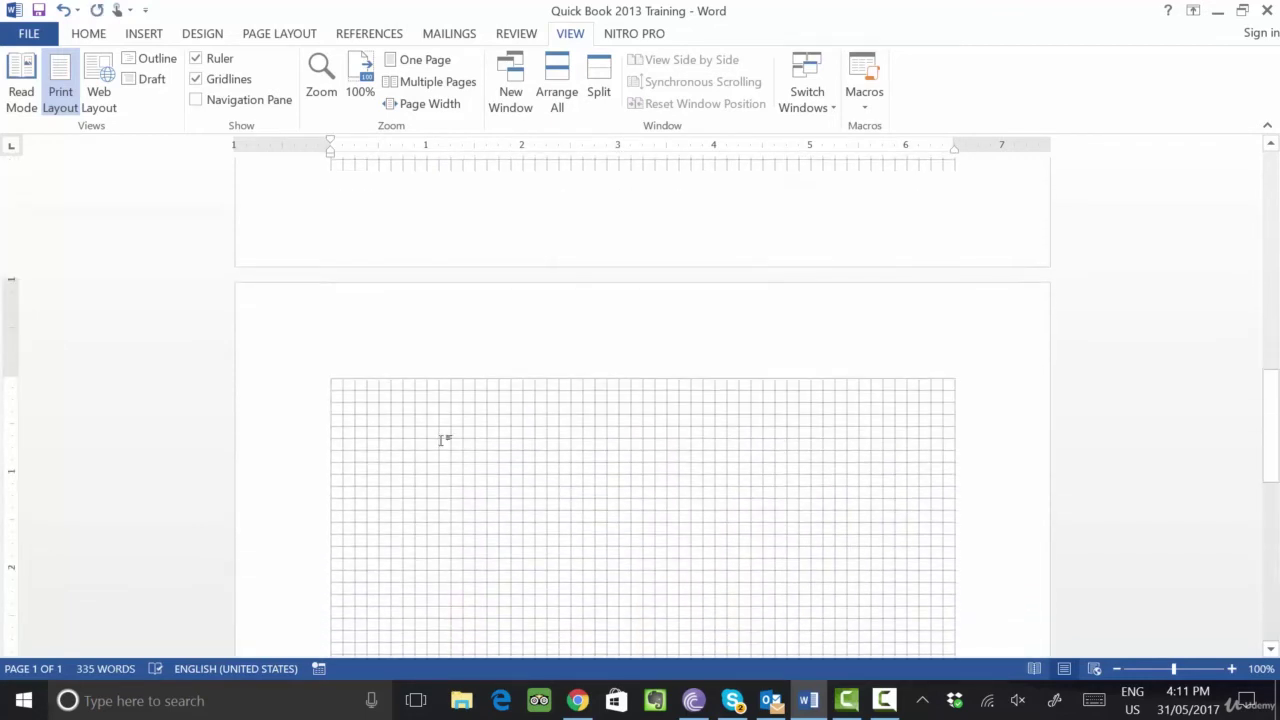
pyautogui.scroll(-5, 600, 470)
pyautogui.scroll(-2, 594, 490)
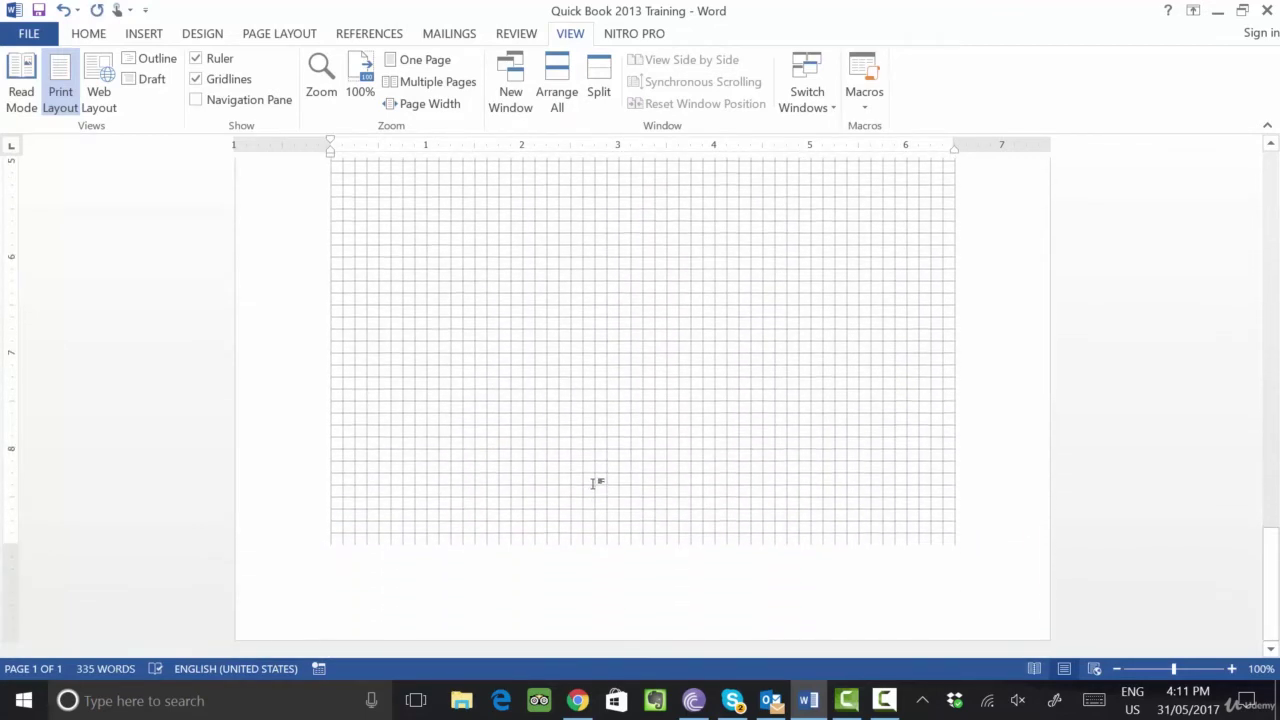
pyautogui.scroll(2, 590, 491)
pyautogui.scroll(5, 586, 498)
pyautogui.scroll(8, 574, 500)
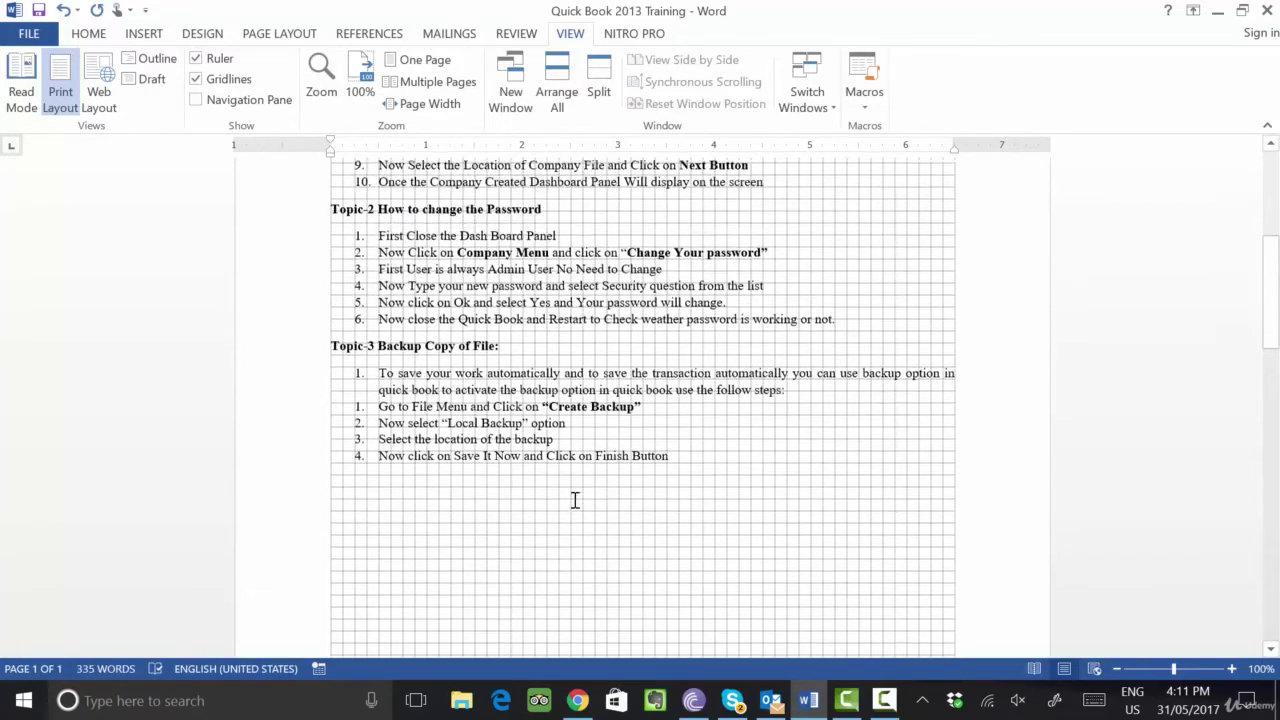
pyautogui.scroll(5, 570, 501)
pyautogui.scroll(2, 566, 502)
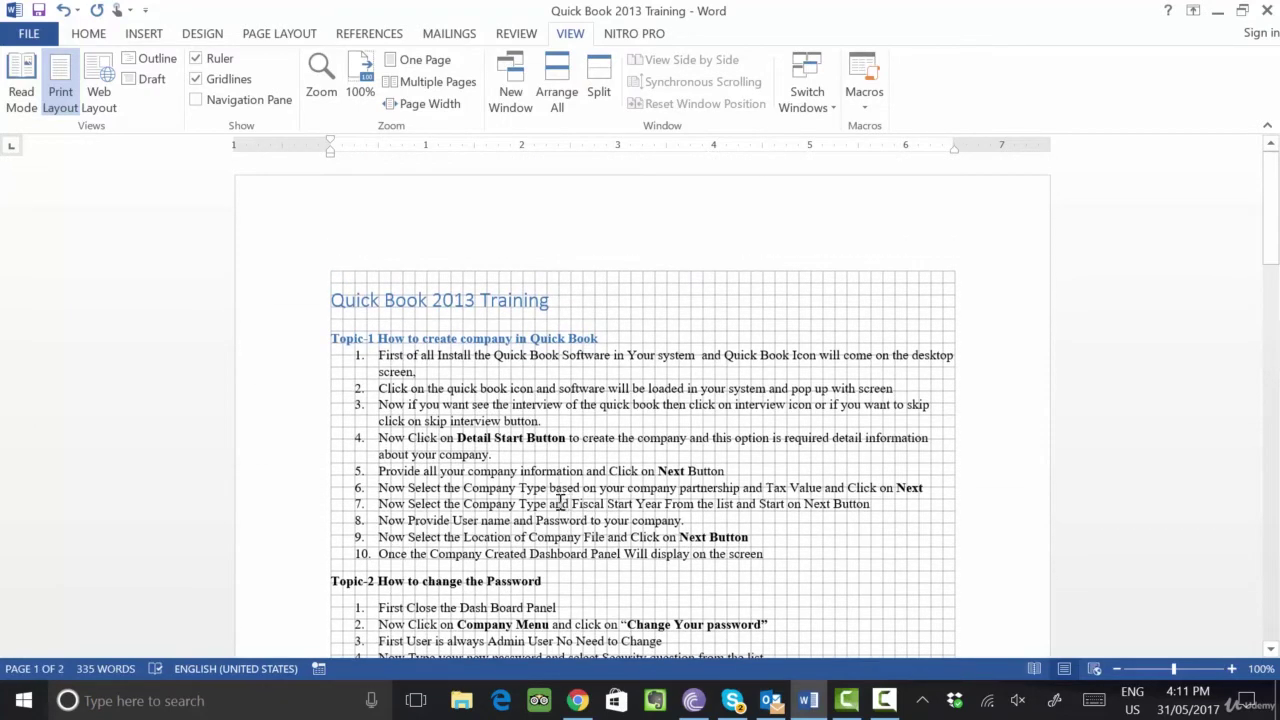
# Hide the gridlines and open the Navigation Pane showing page thumbnails
pyautogui.click(197, 79)
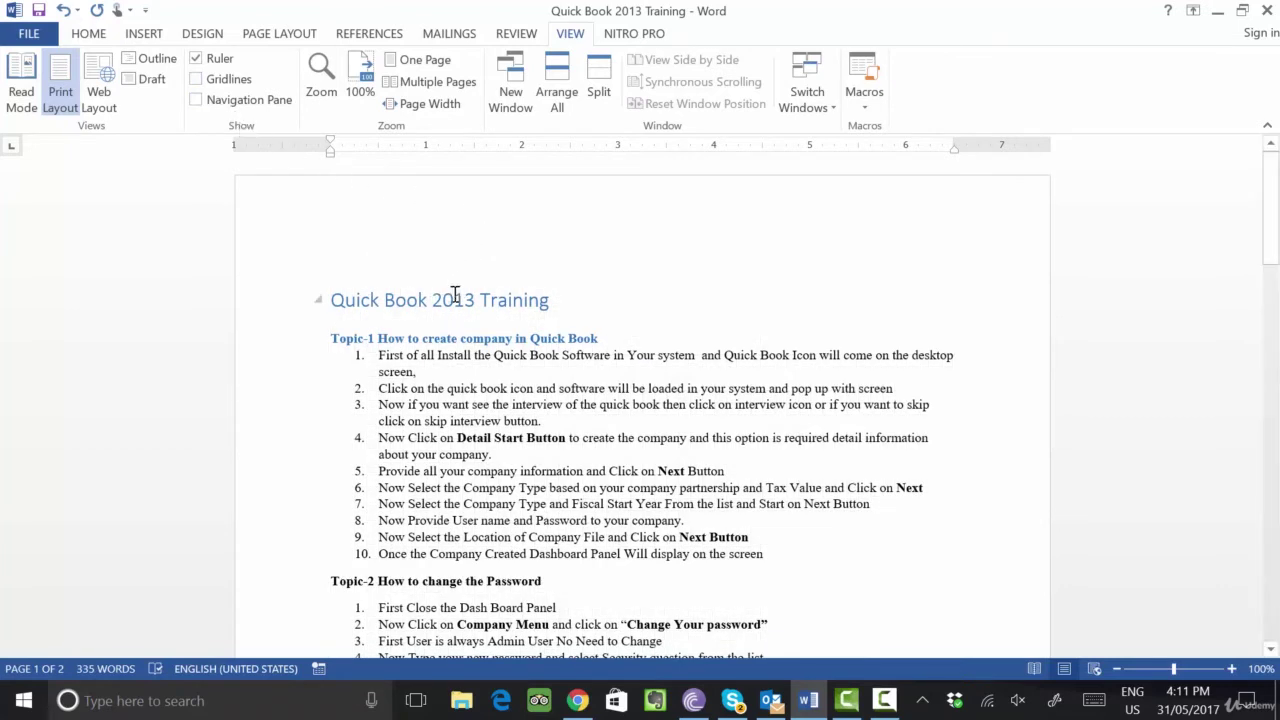
pyautogui.click(197, 101)
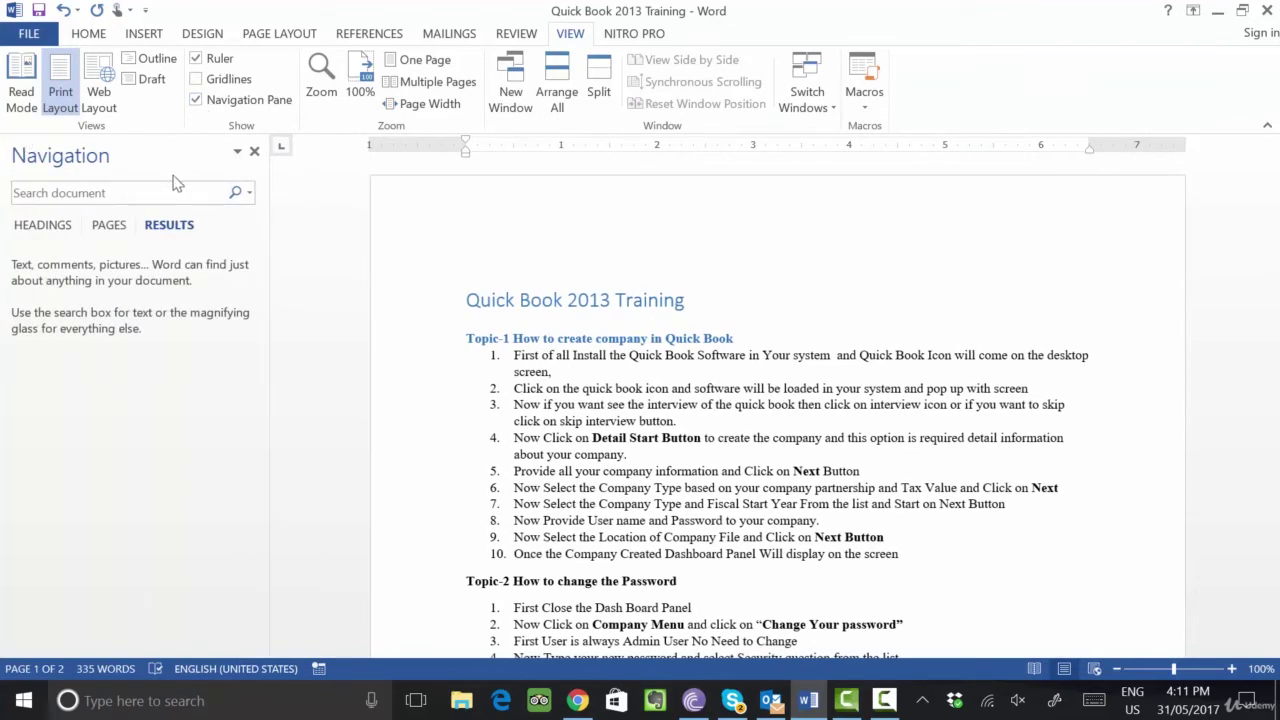
pyautogui.click(104, 224)
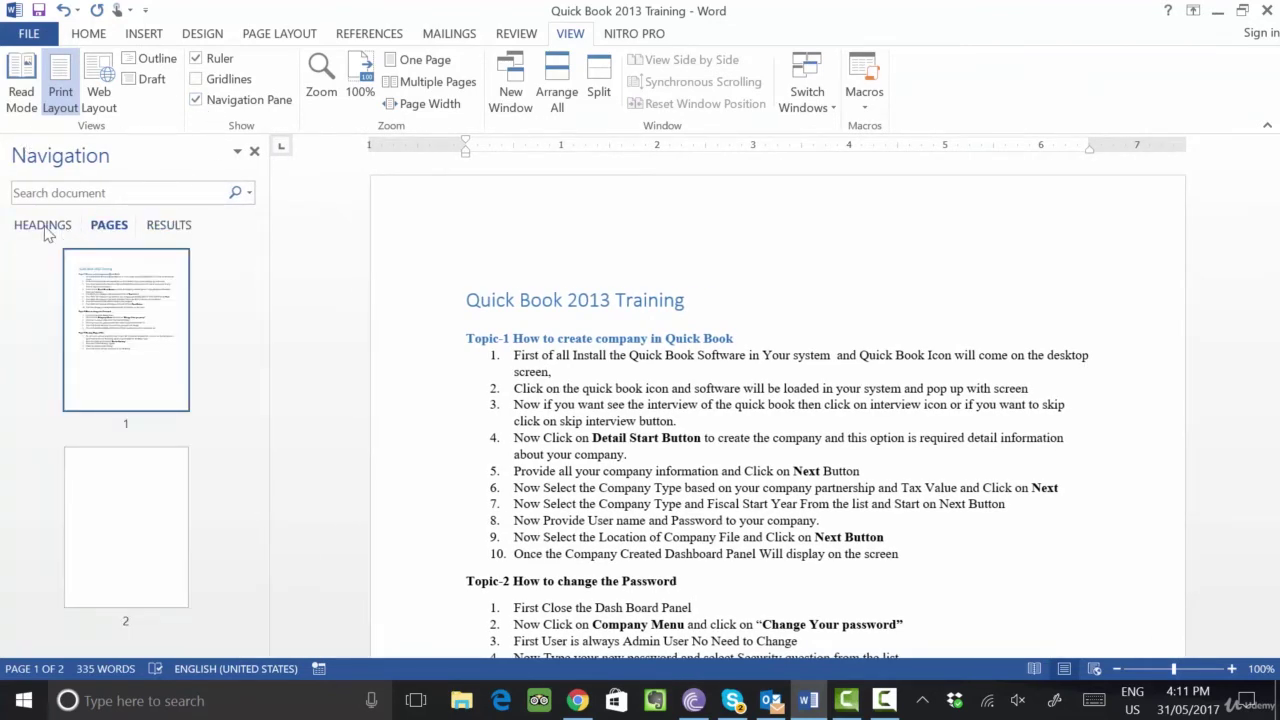
pyautogui.click(44, 226)
pyautogui.click(104, 225)
pyautogui.click(168, 226)
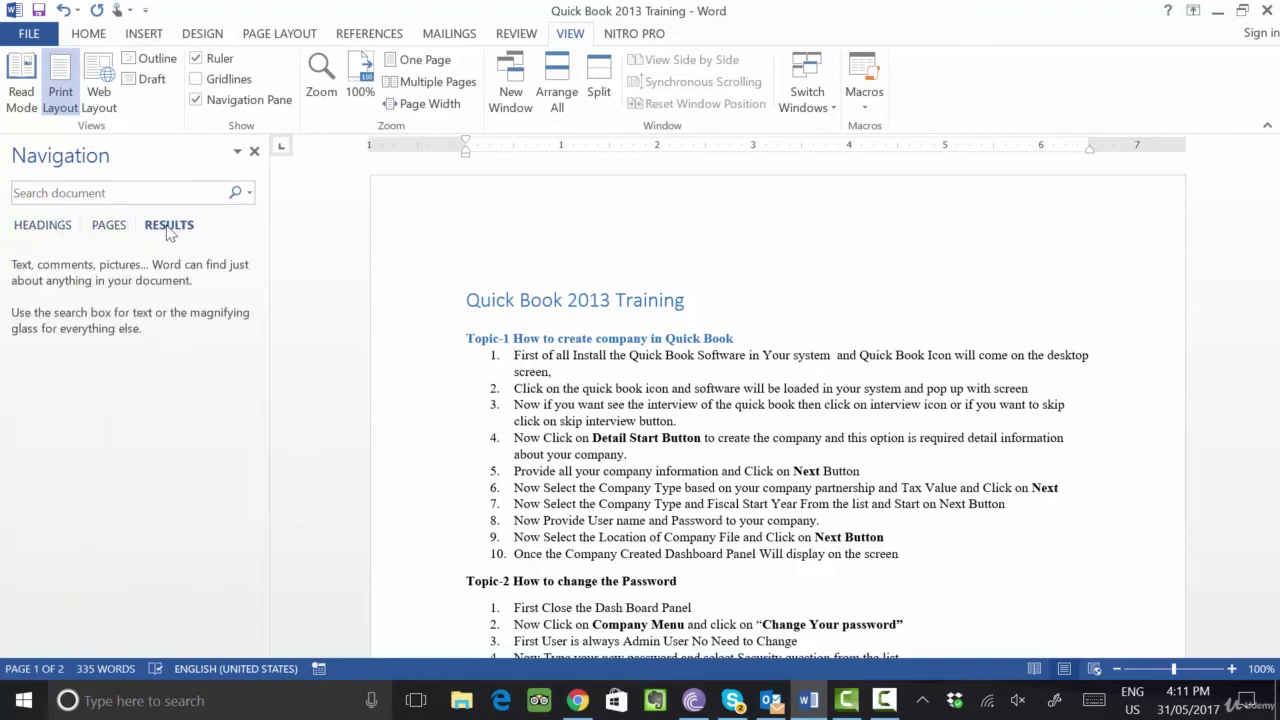
pyautogui.click(109, 225)
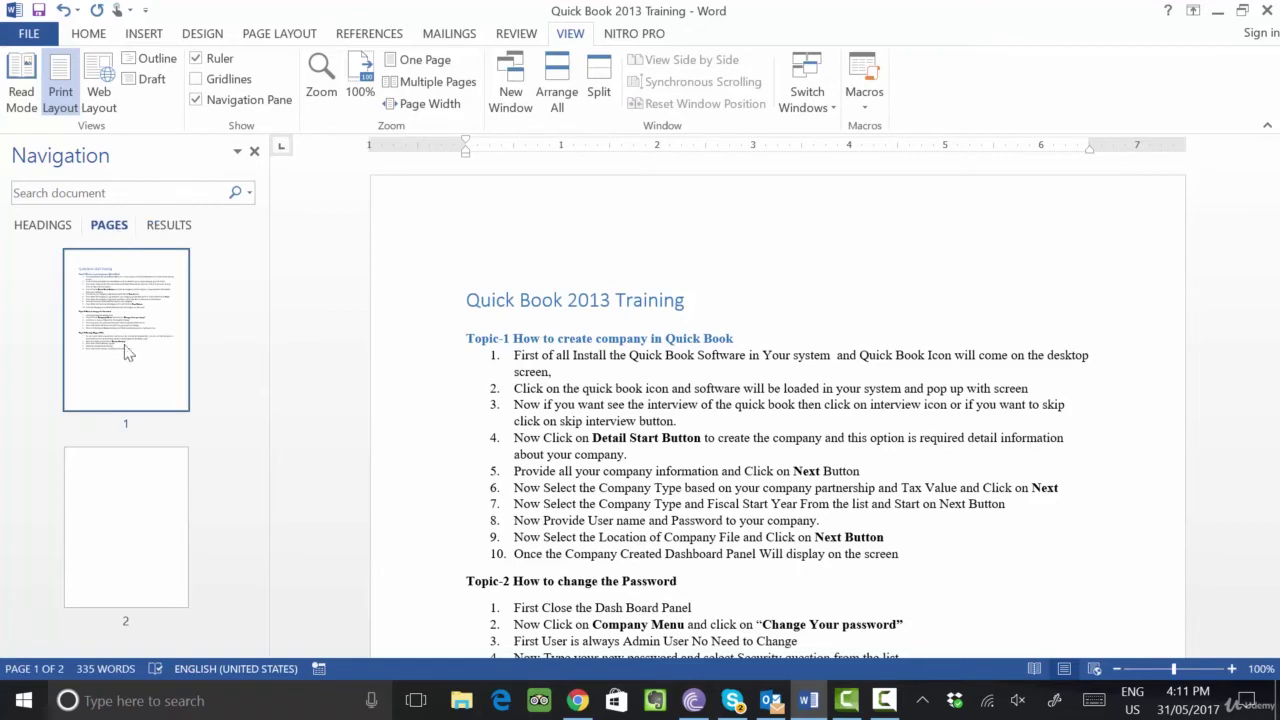
# Move between the page 1 and page 2 thumbnails, ending on the blank second page
pyautogui.click(143, 545)
pyautogui.click(152, 358)
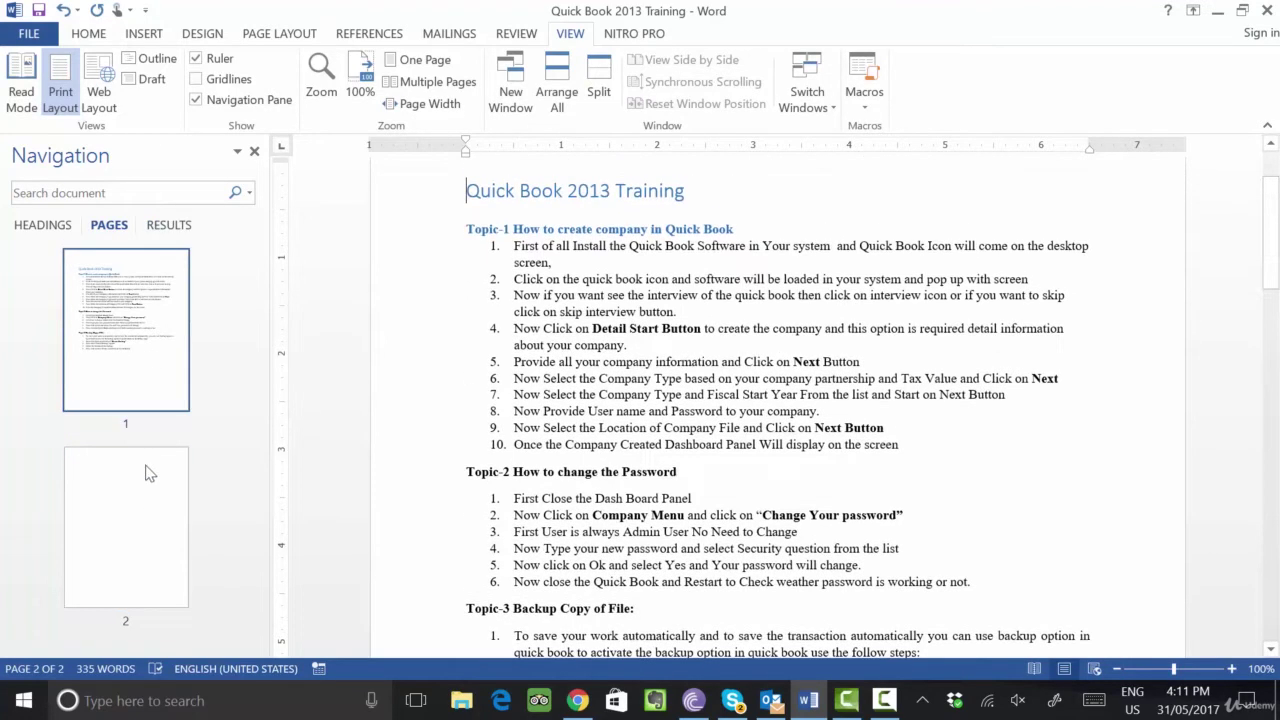
pyautogui.click(147, 500)
pyautogui.click(138, 380)
pyautogui.click(145, 527)
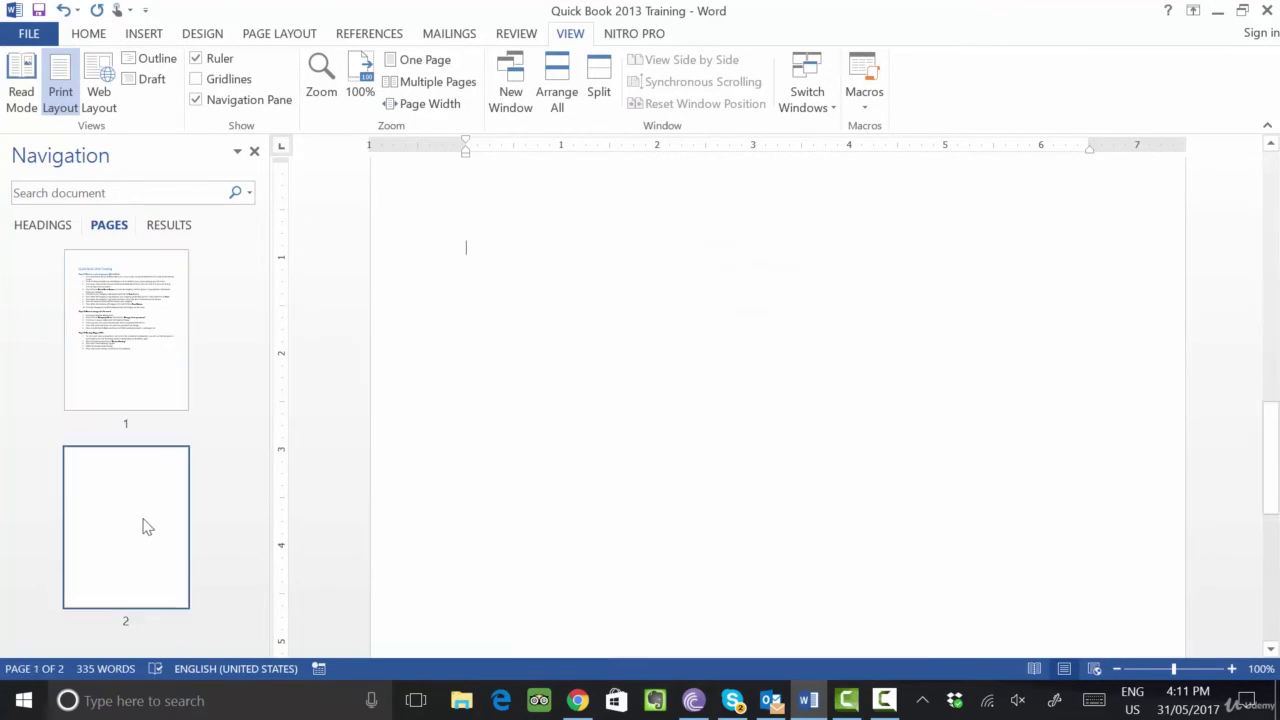
pyautogui.click(128, 345)
pyautogui.click(118, 501)
pyautogui.scroll(3, 565, 289)
pyautogui.write('W')
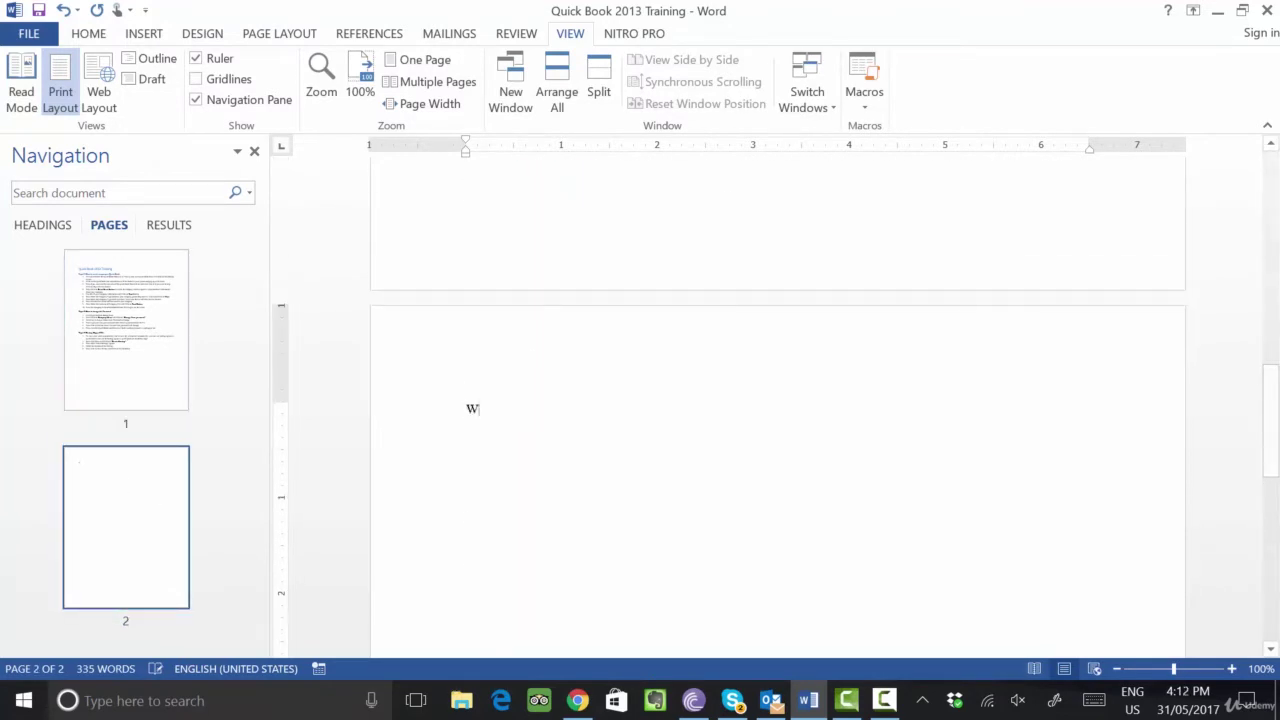
# Type 'Welcome To The class Session' on page 2 and check it via the page thumbnails
pyautogui.write('elcome To The class Session')
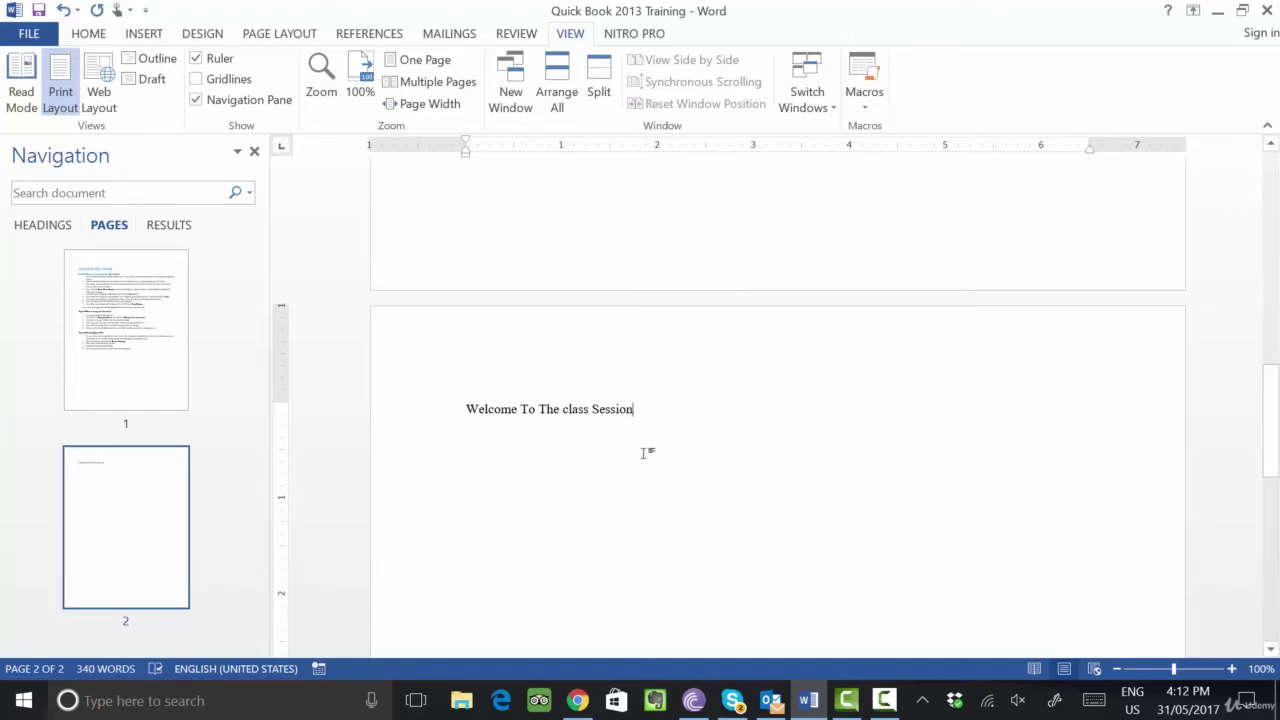
pyautogui.scroll(-1, 643, 453)
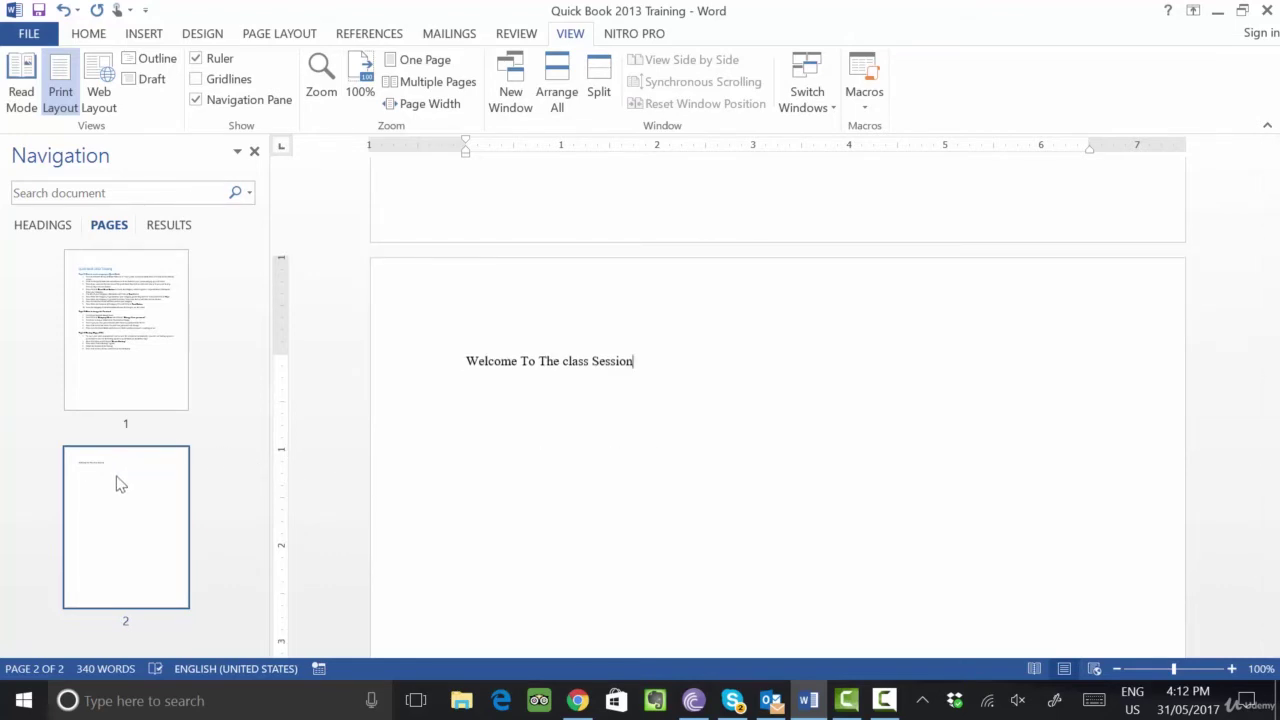
pyautogui.click(164, 362)
pyautogui.click(171, 482)
pyautogui.click(162, 371)
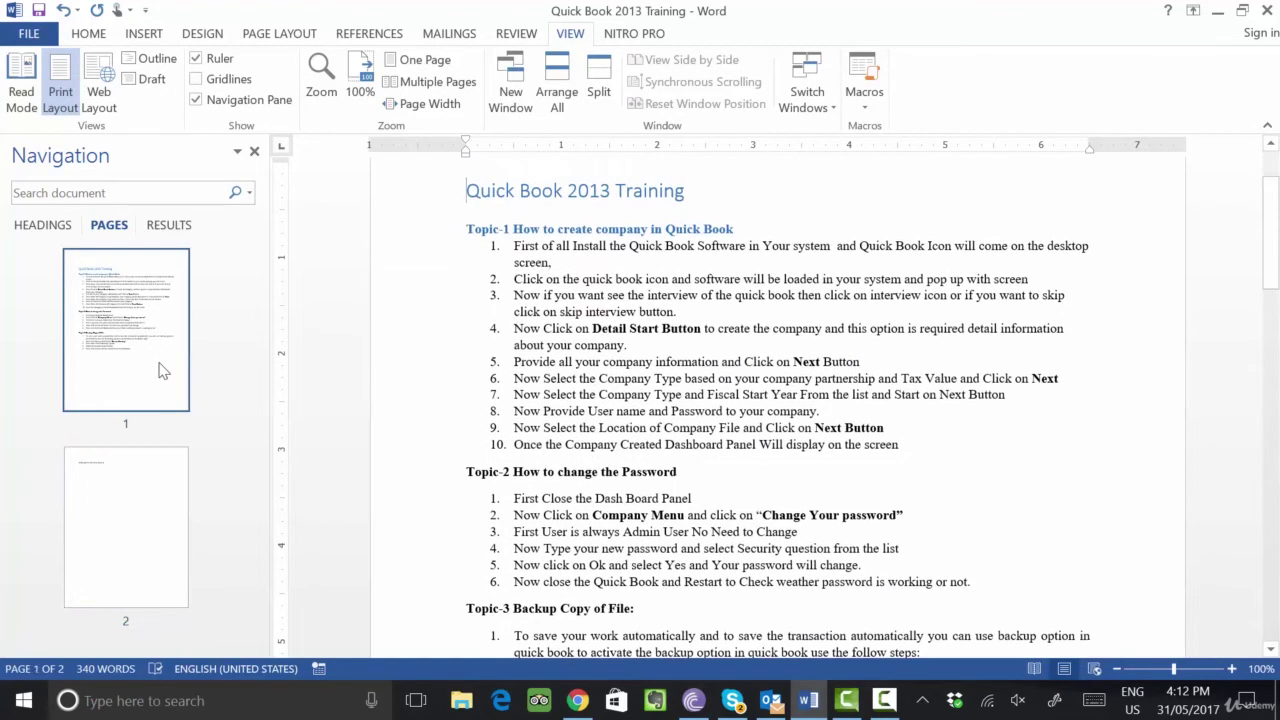
pyautogui.click(155, 540)
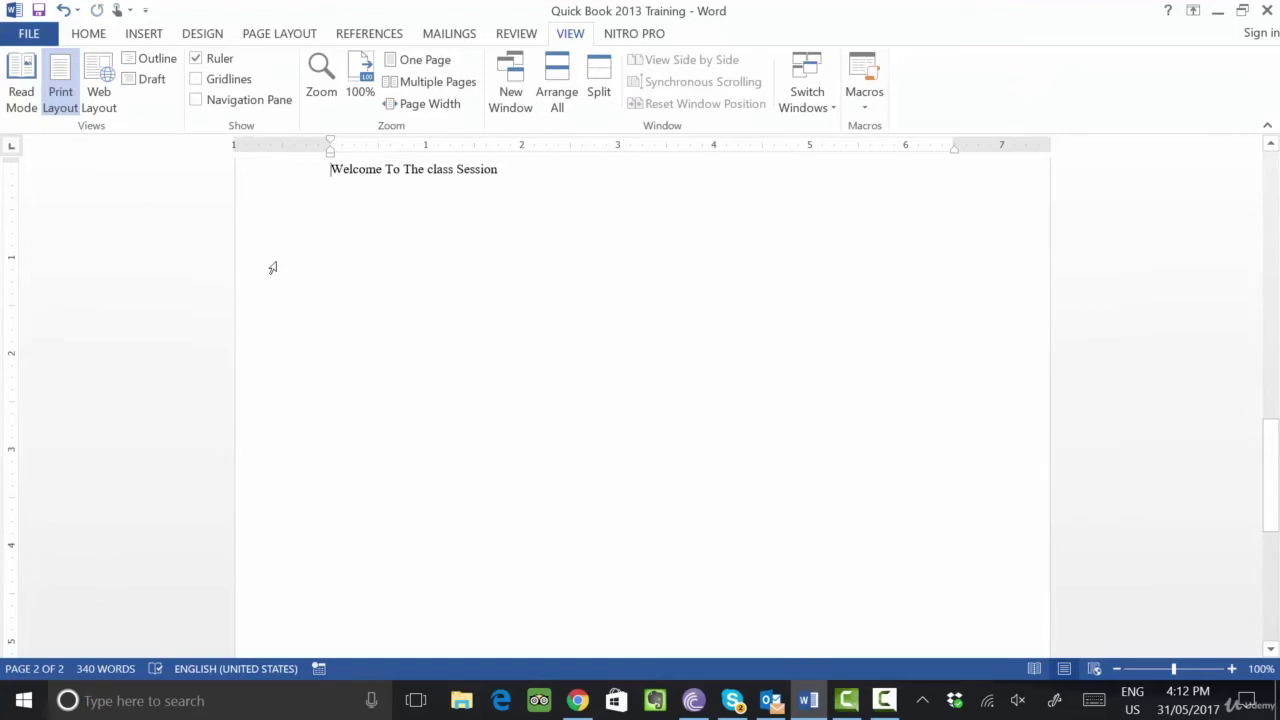
# Drag the zoom slider out to about 89%, back to 100% and higher, scrolling to page 1's top
pyautogui.scroll(3, 406, 317)
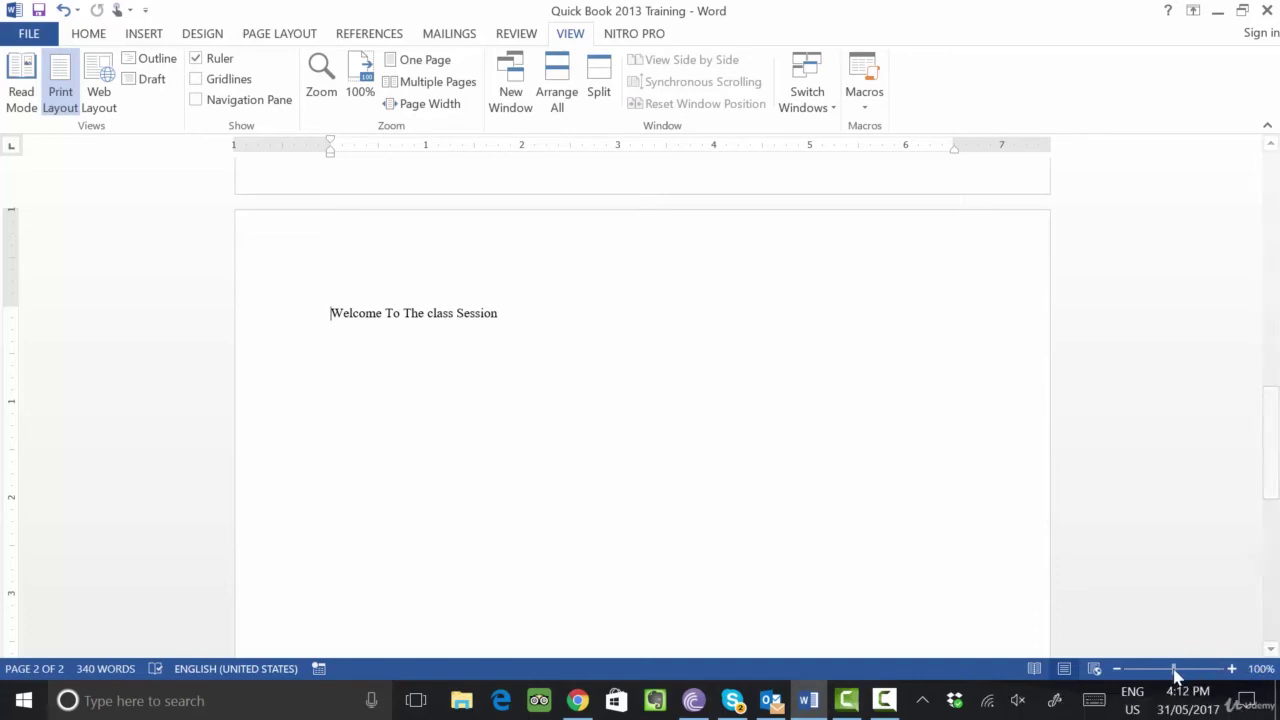
pyautogui.moveTo(1174, 669); pyautogui.dragTo(1119, 669)
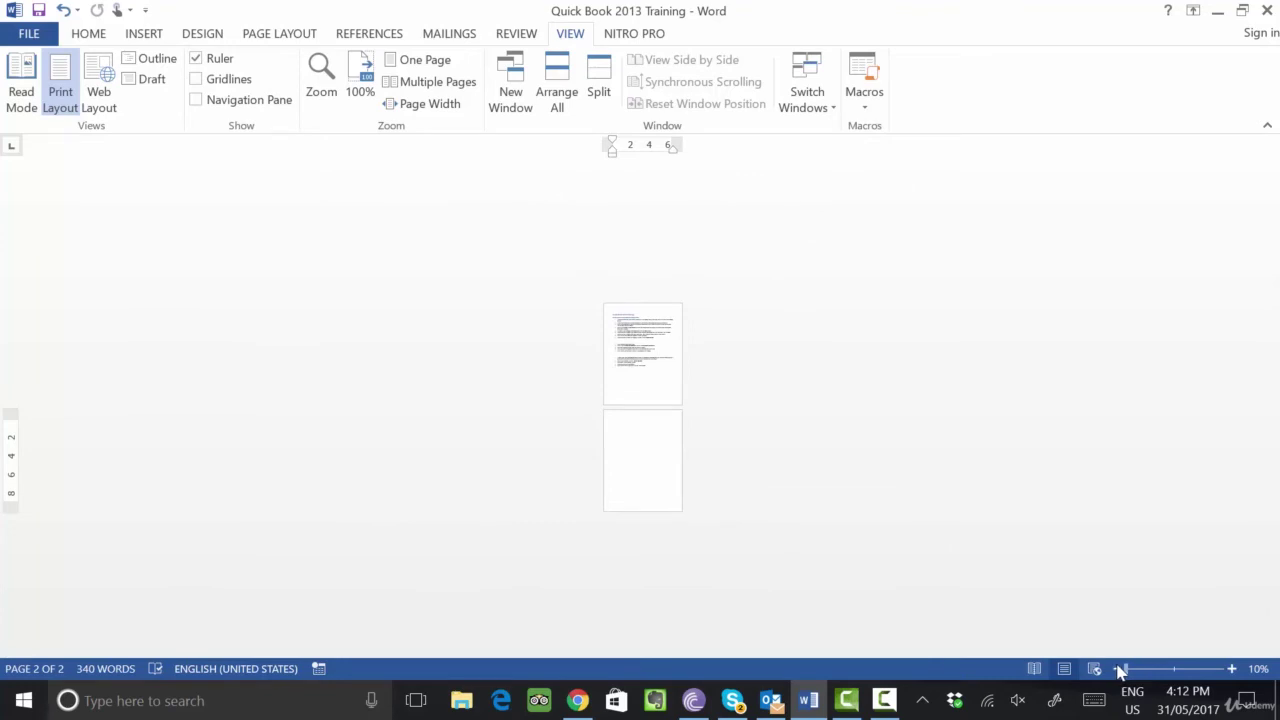
pyautogui.moveTo(1119, 672); pyautogui.dragTo(1175, 678)
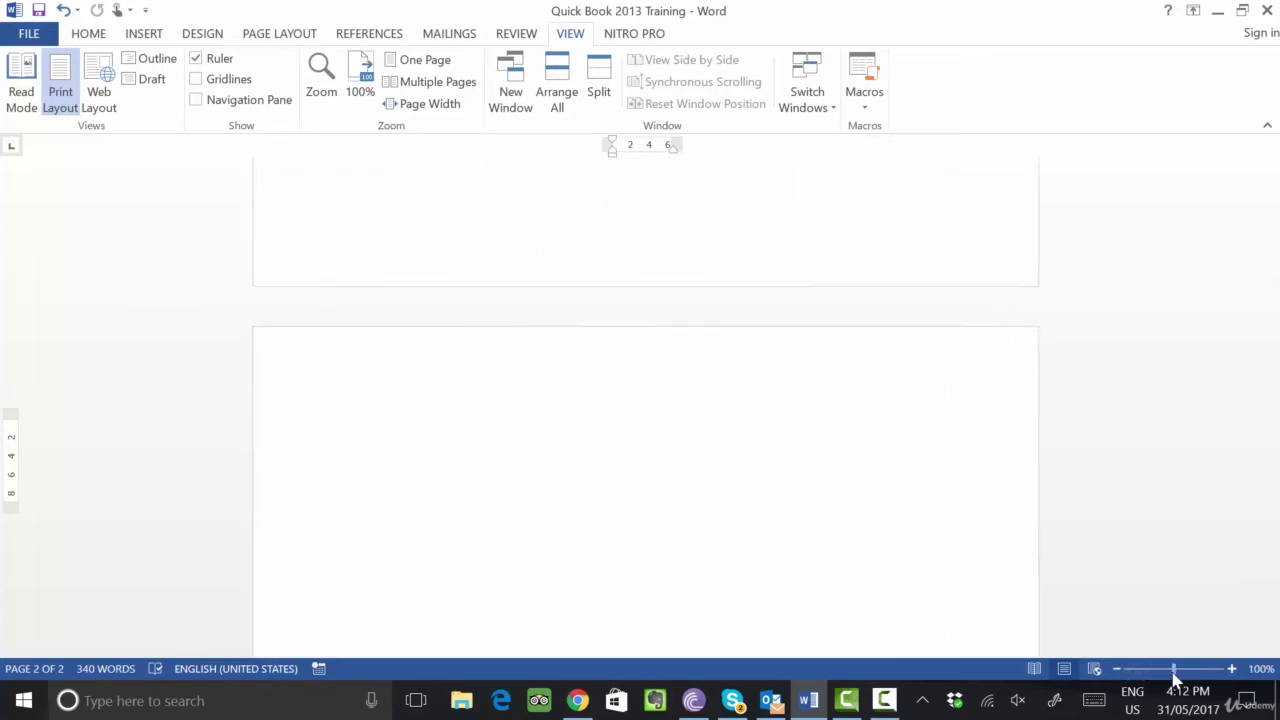
pyautogui.scroll(5, 777, 463)
pyautogui.scroll(10, 783, 470)
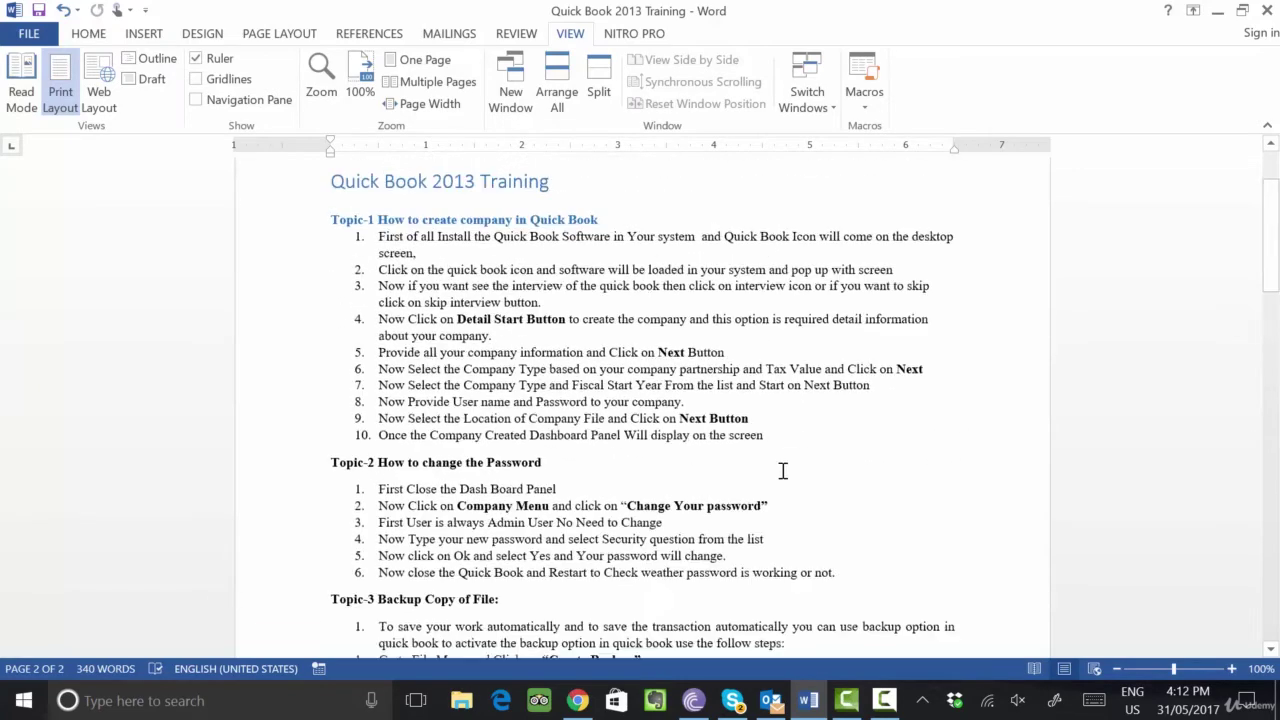
pyautogui.scroll(3, 783, 470)
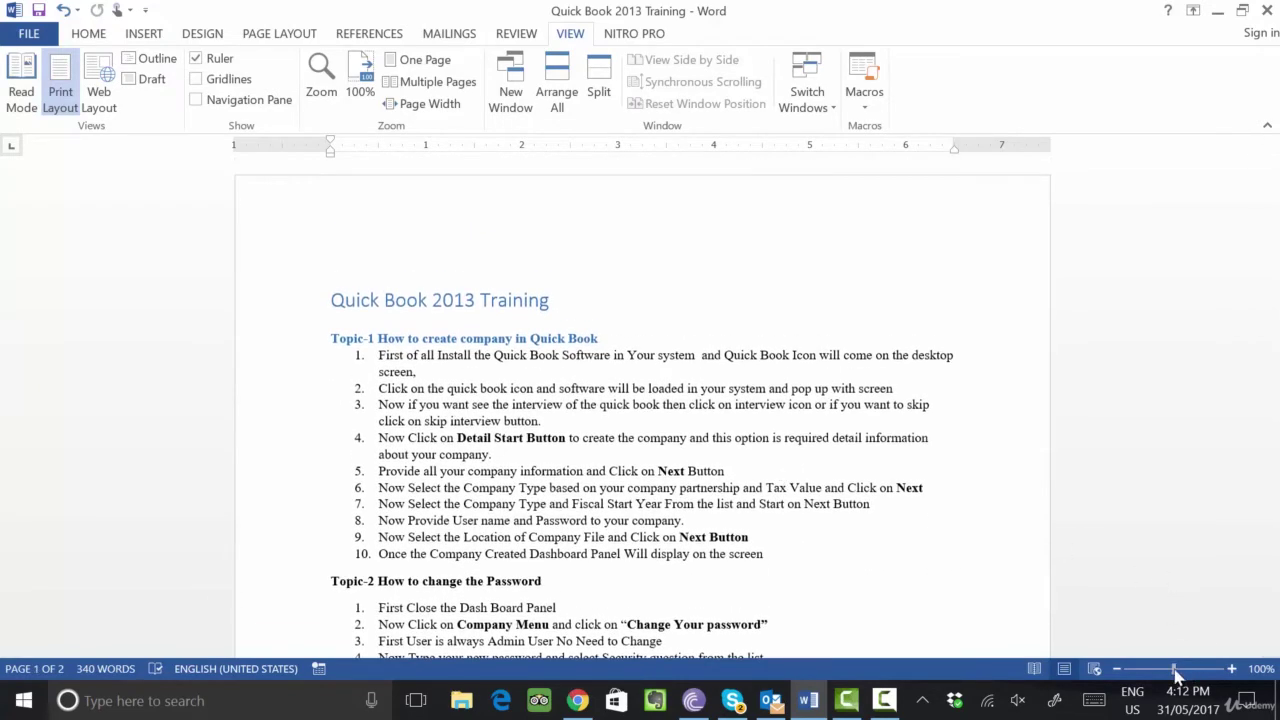
pyautogui.moveTo(1177, 672)
pyautogui.mouseDown()
pyautogui.moveTo(1219, 672)
pyautogui.moveTo(1149, 678)
pyautogui.moveTo(1174, 670)
pyautogui.mouseUp()
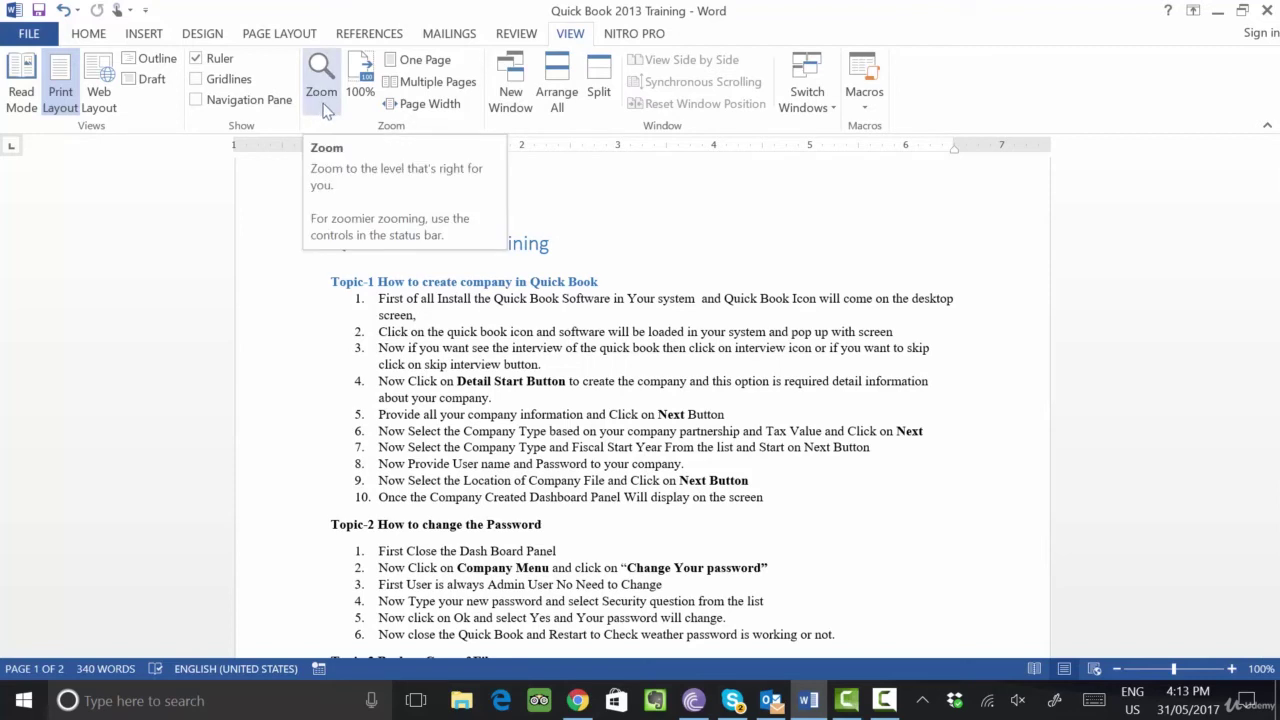
# Compare the One Page and Multiple Pages views, ending on a single whole page
pyautogui.click(360, 88)
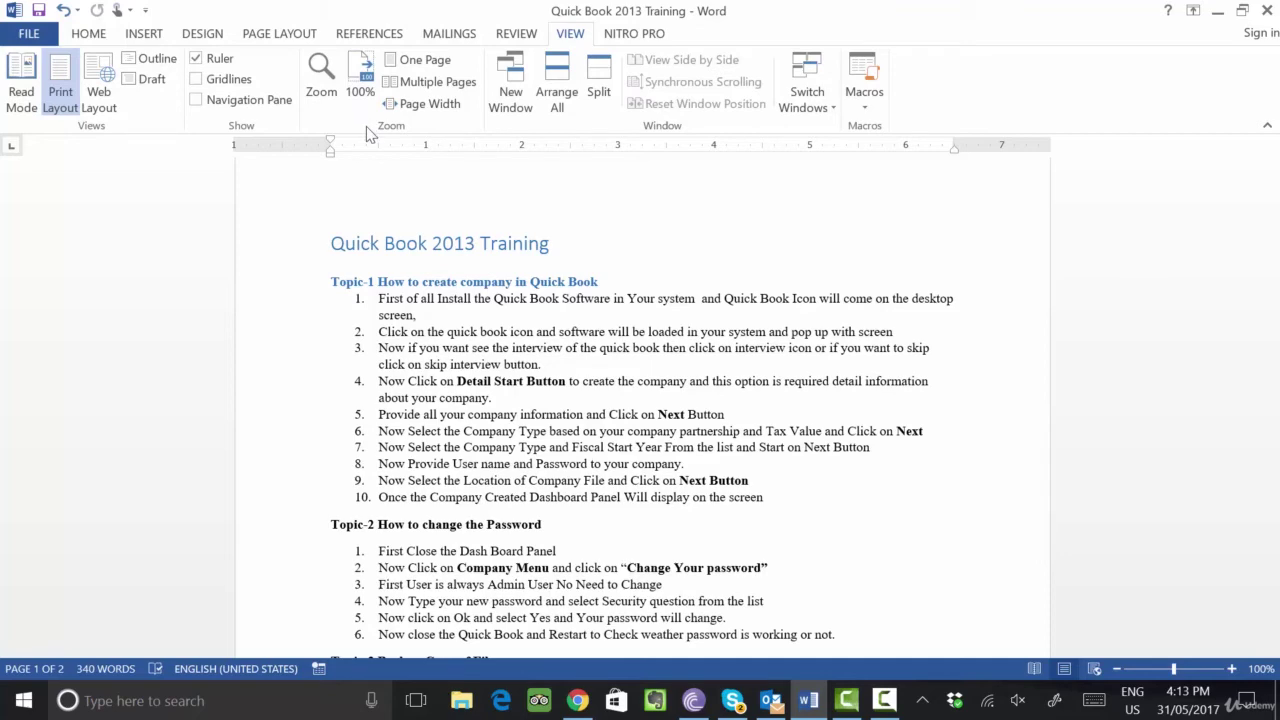
pyautogui.click(420, 62)
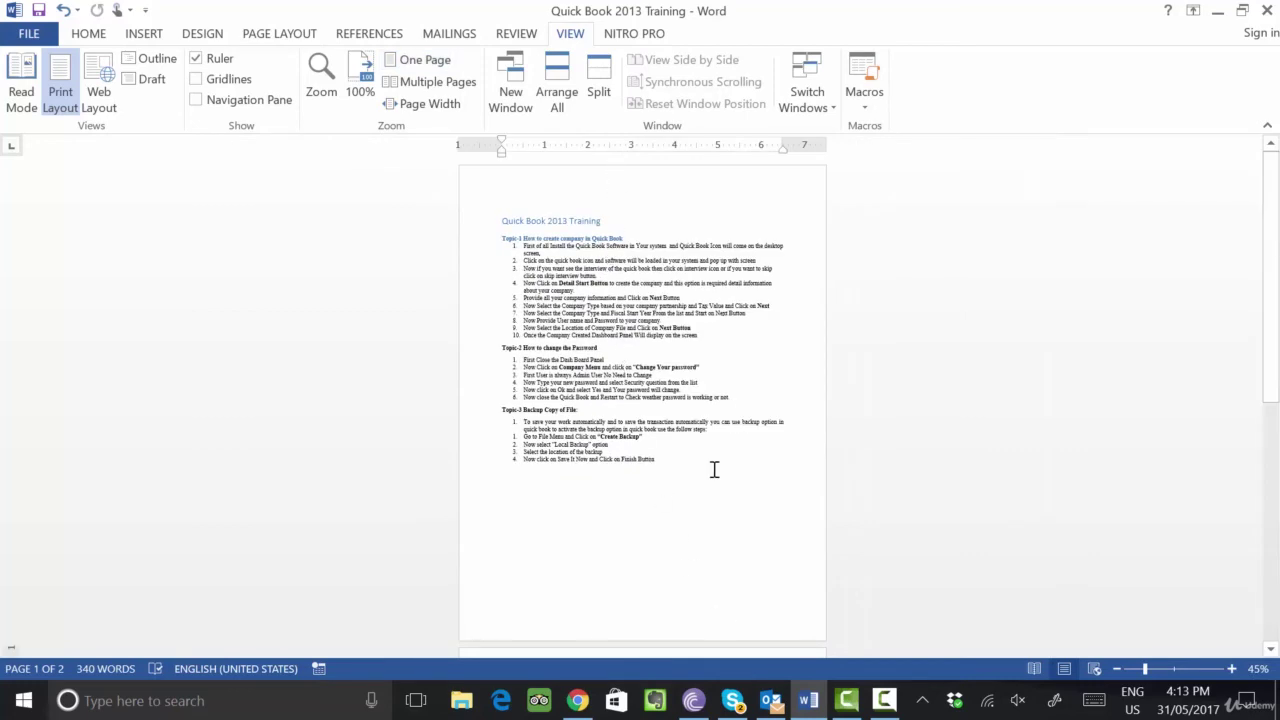
pyautogui.scroll(-5, 690, 465)
pyautogui.scroll(4, 688, 465)
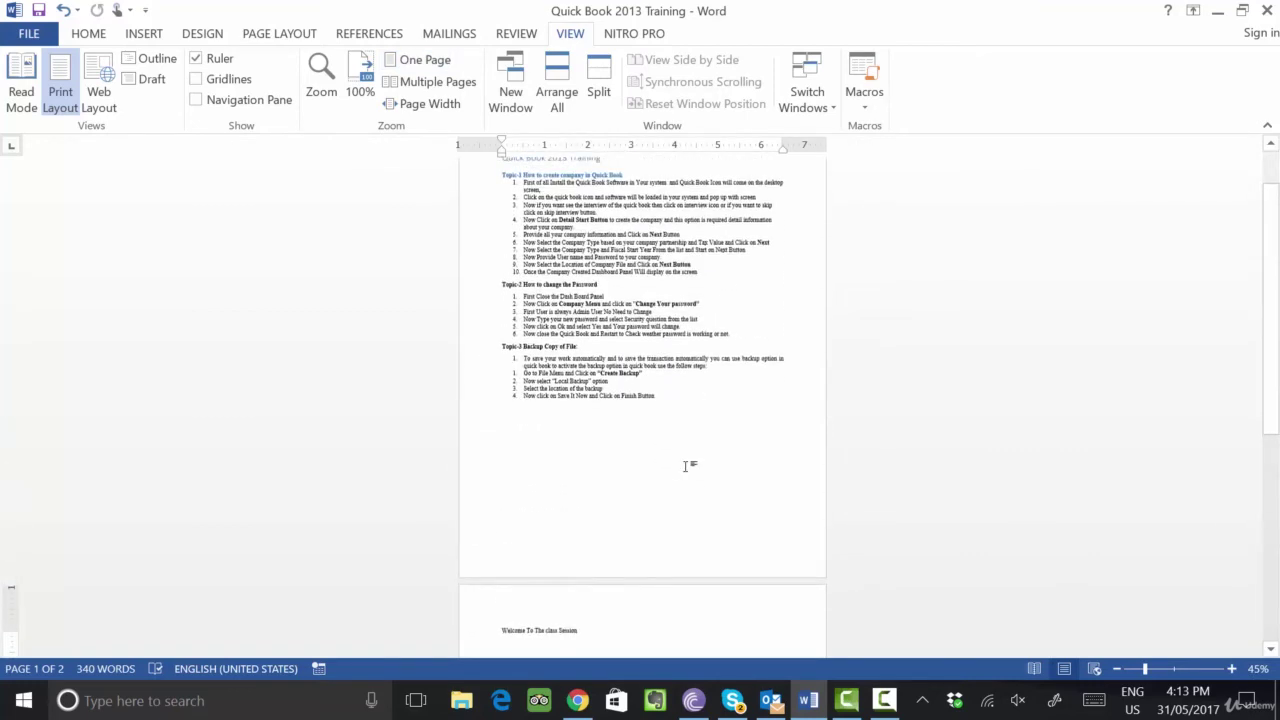
pyautogui.scroll(1, 688, 465)
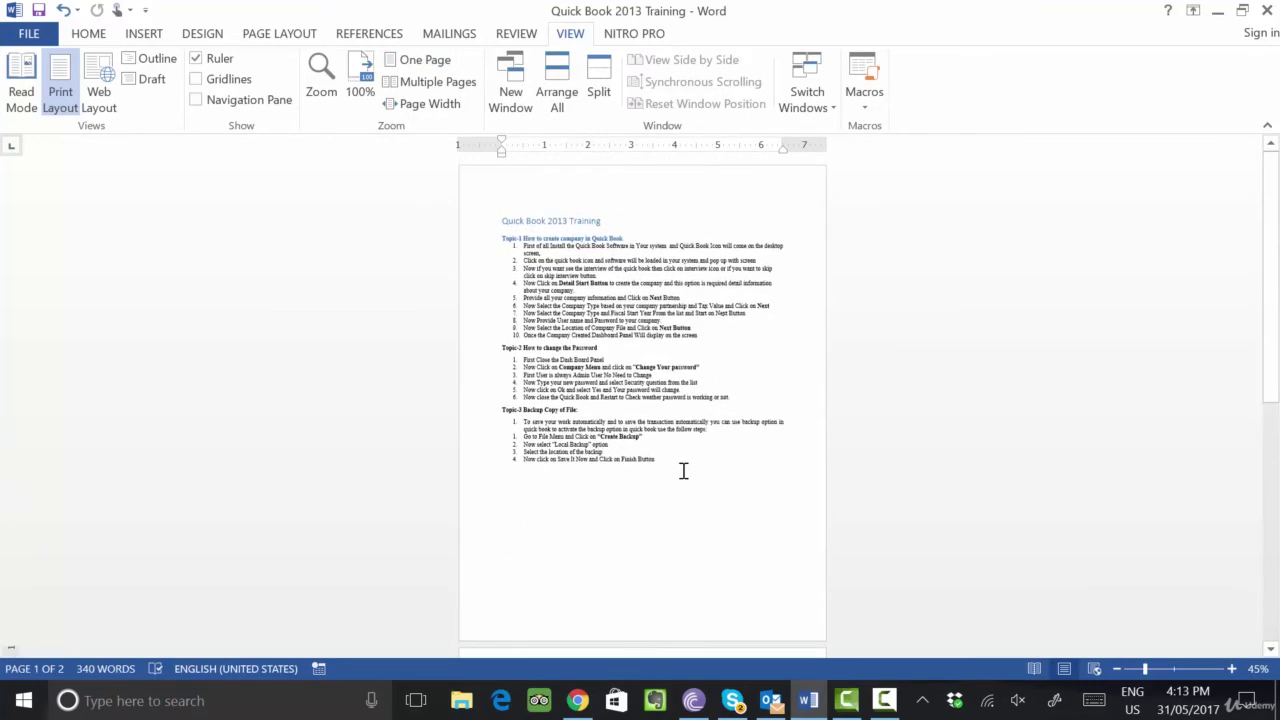
pyautogui.click(428, 84)
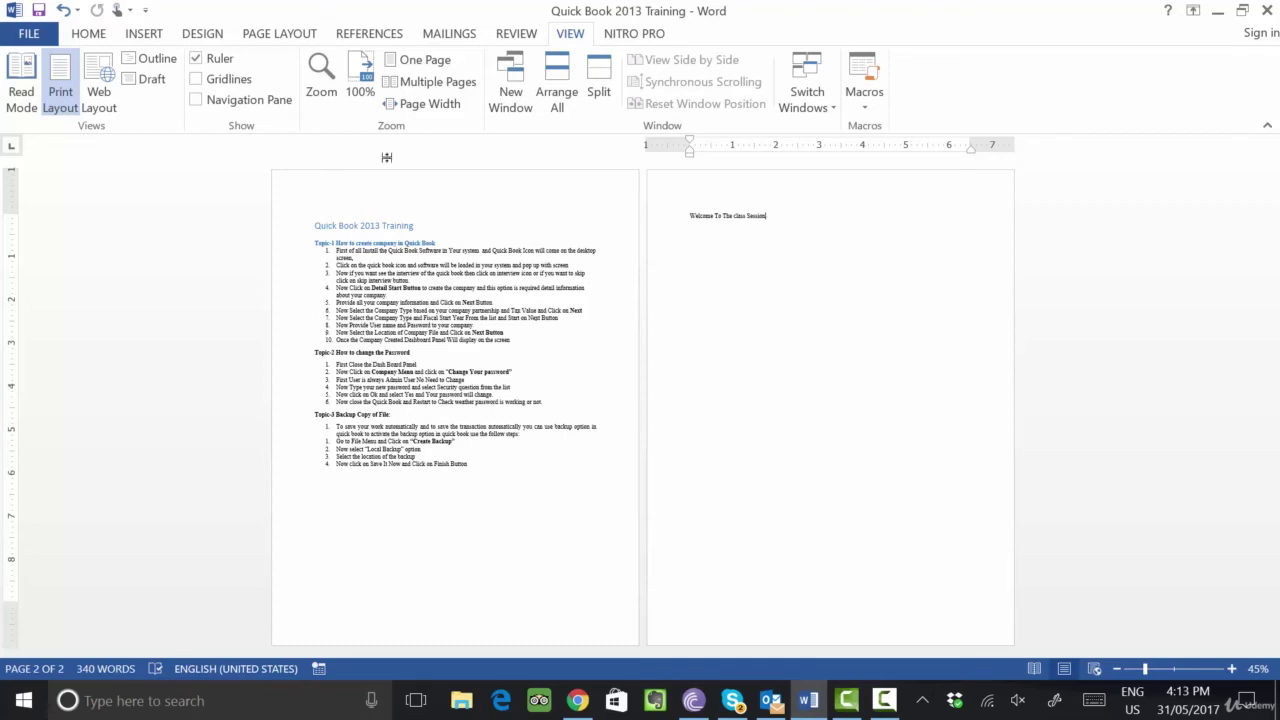
pyautogui.click(425, 60)
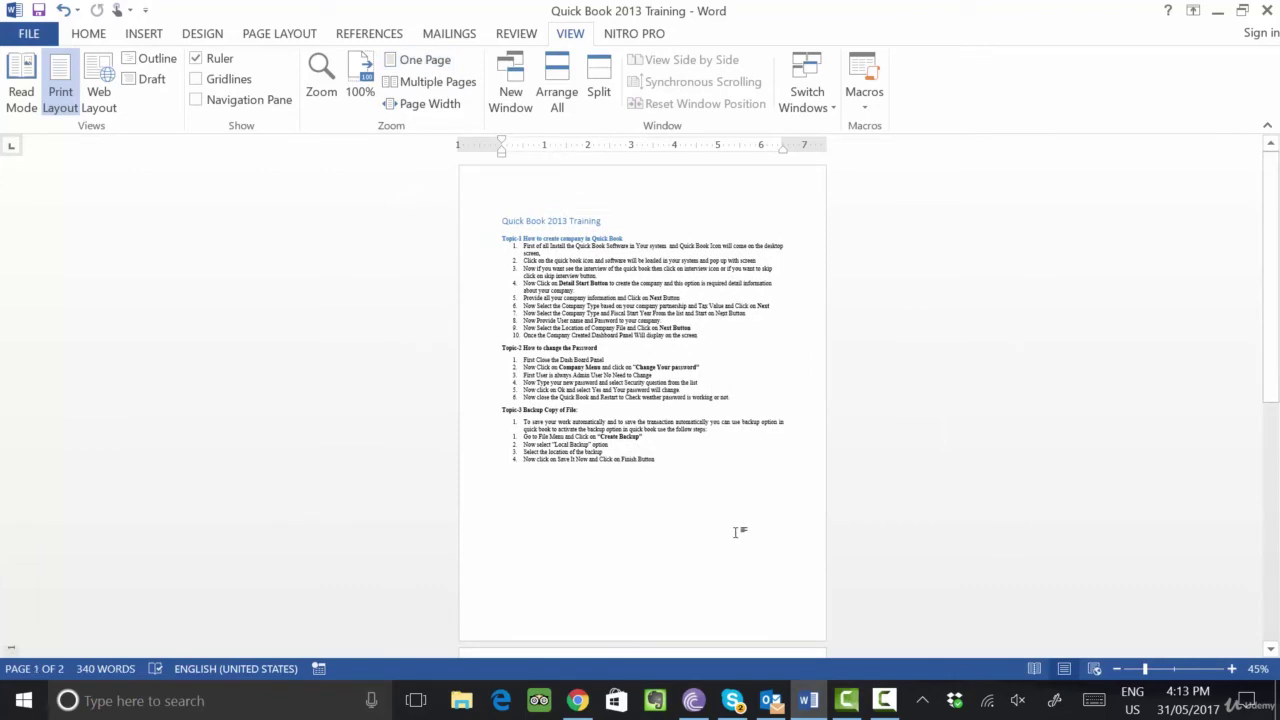
# Enlarge the document to about 105% zoom and scroll through it
pyautogui.click(1176, 669)
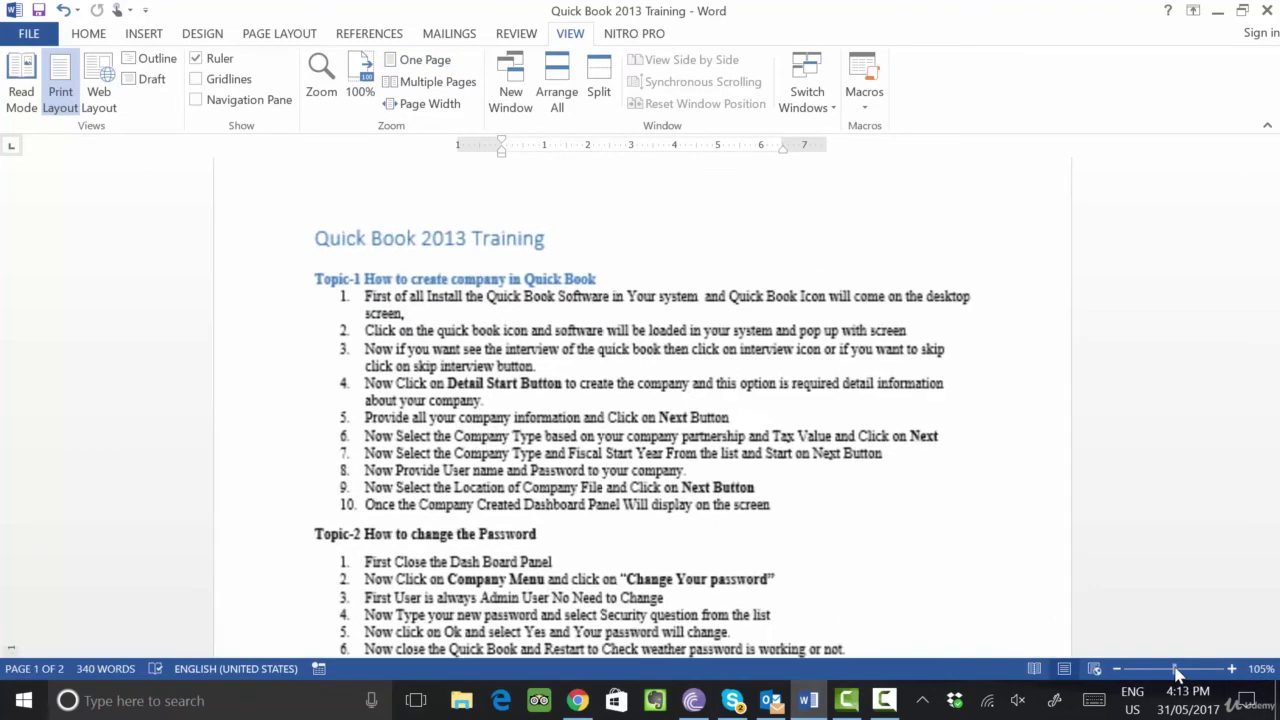
pyautogui.scroll(-2, 480, 471)
pyautogui.scroll(-5, 482, 487)
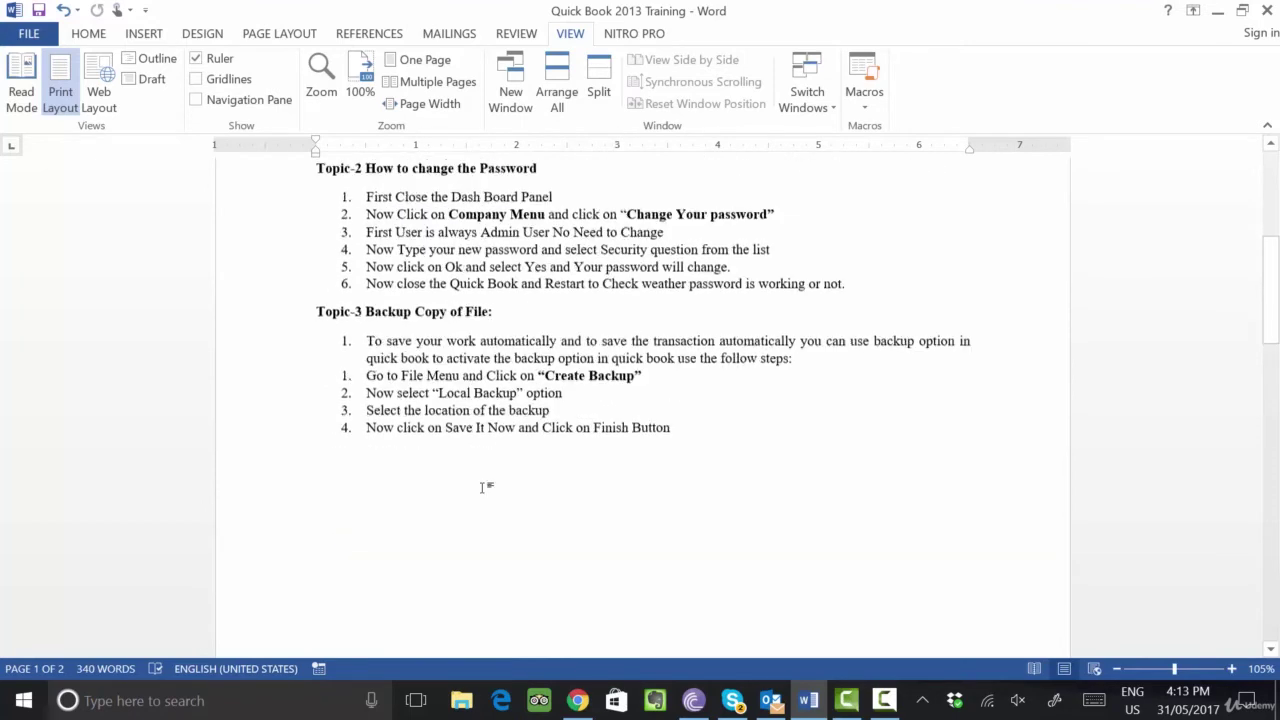
pyautogui.scroll(4, 482, 487)
pyautogui.scroll(4, 483, 490)
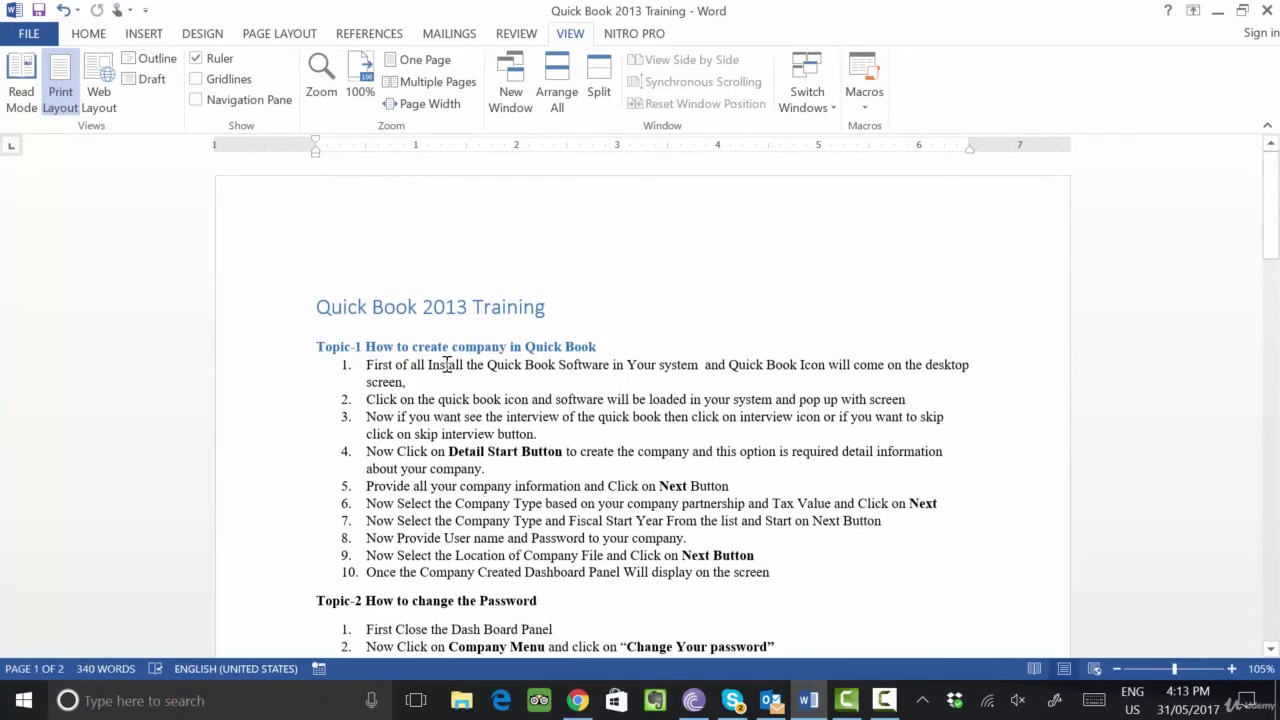
# Try Page Width, 94% and 100% zoom, then set the document back to 100%
pyautogui.click(428, 104)
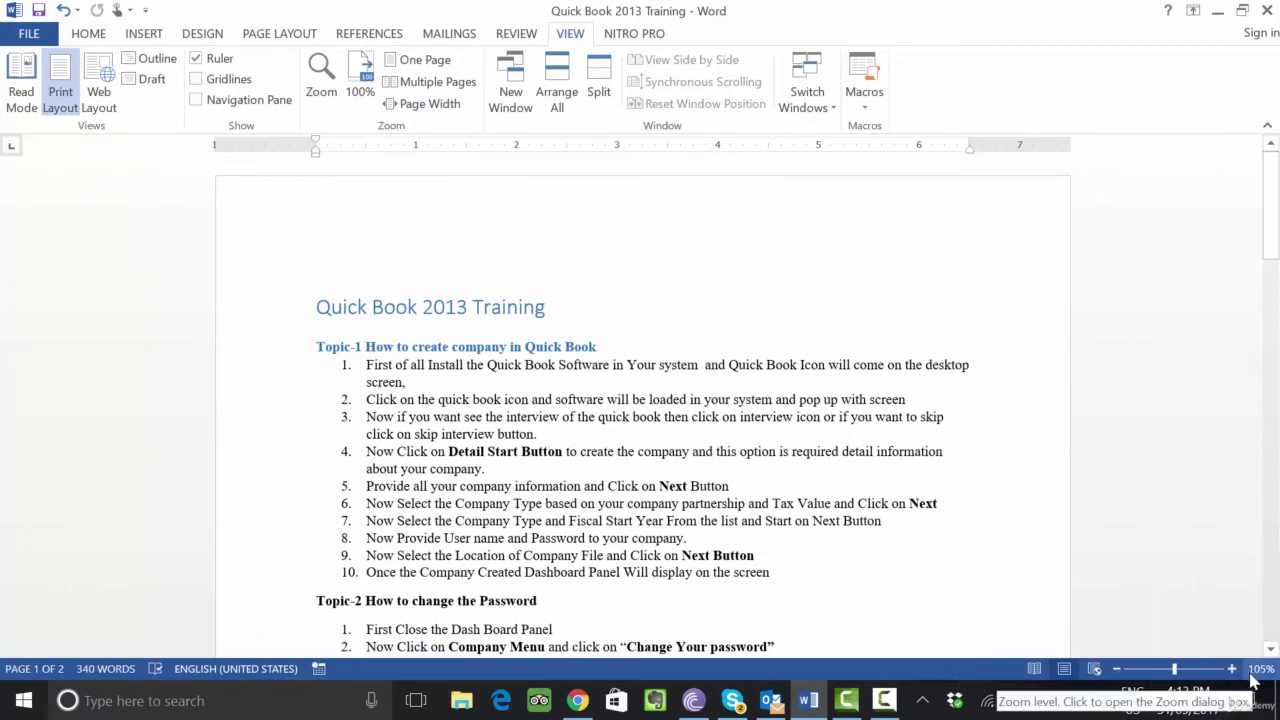
pyautogui.click(1170, 676)
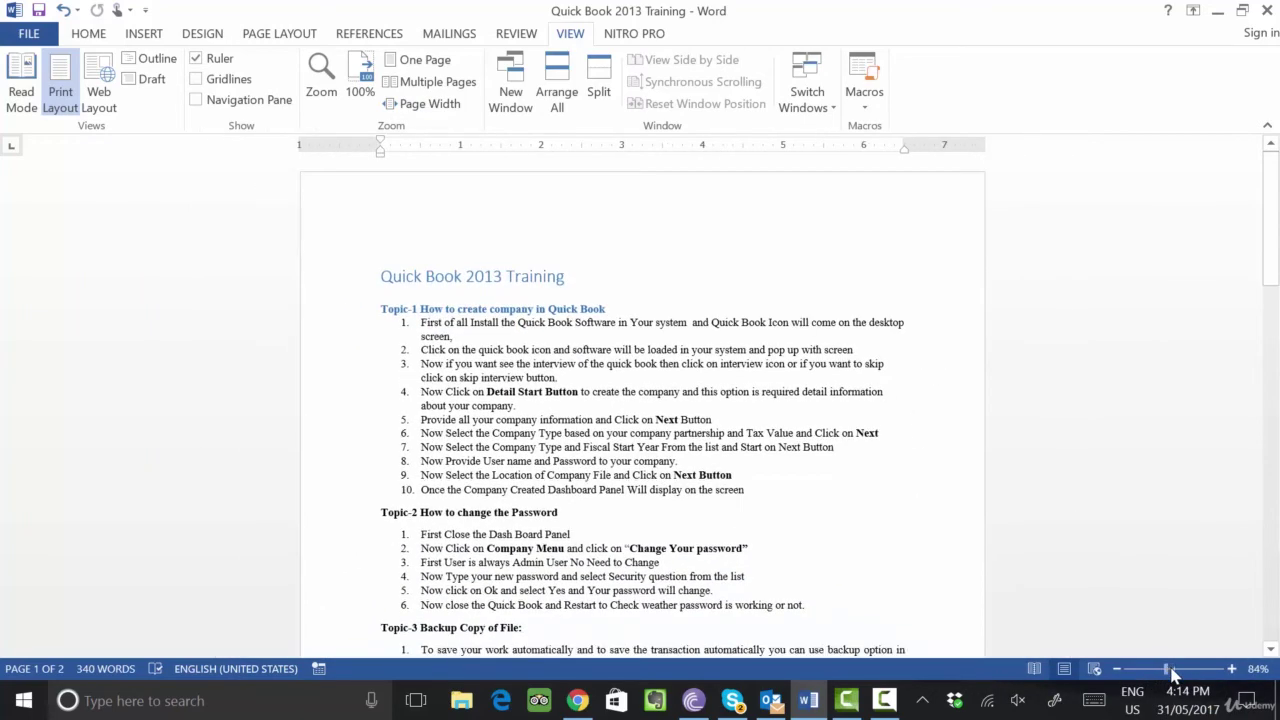
pyautogui.click(1174, 669)
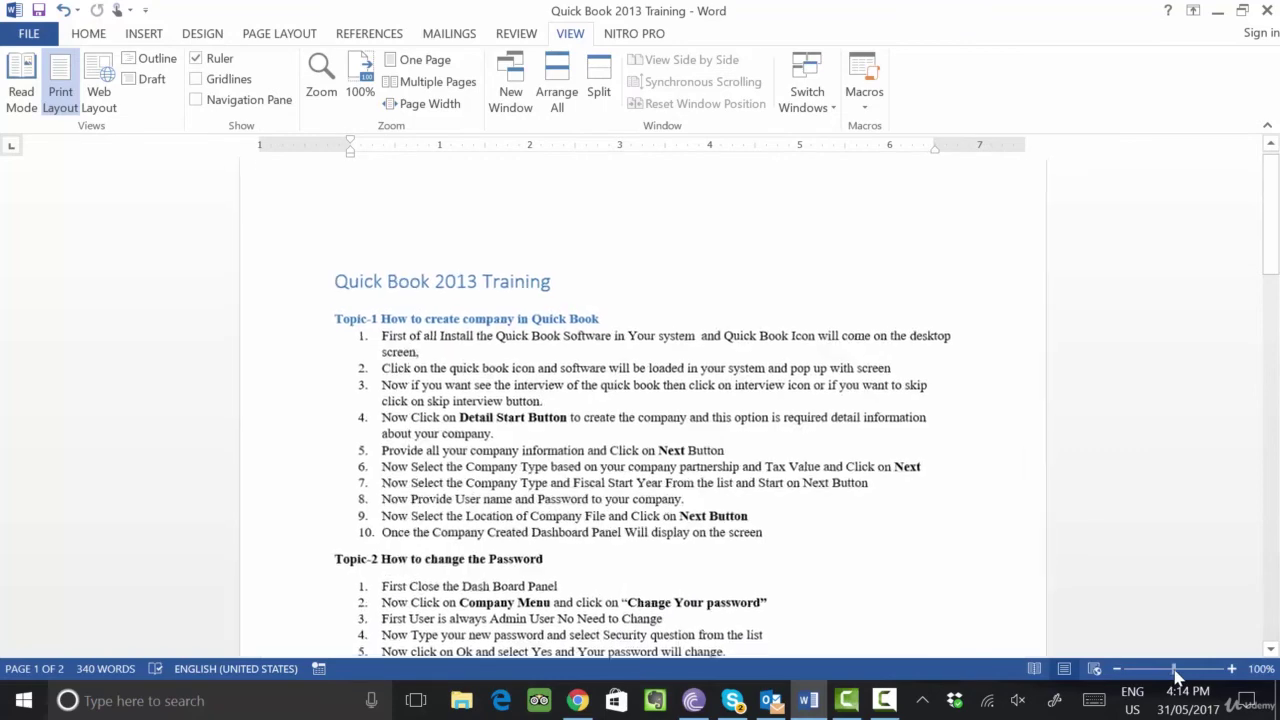
pyautogui.click(420, 104)
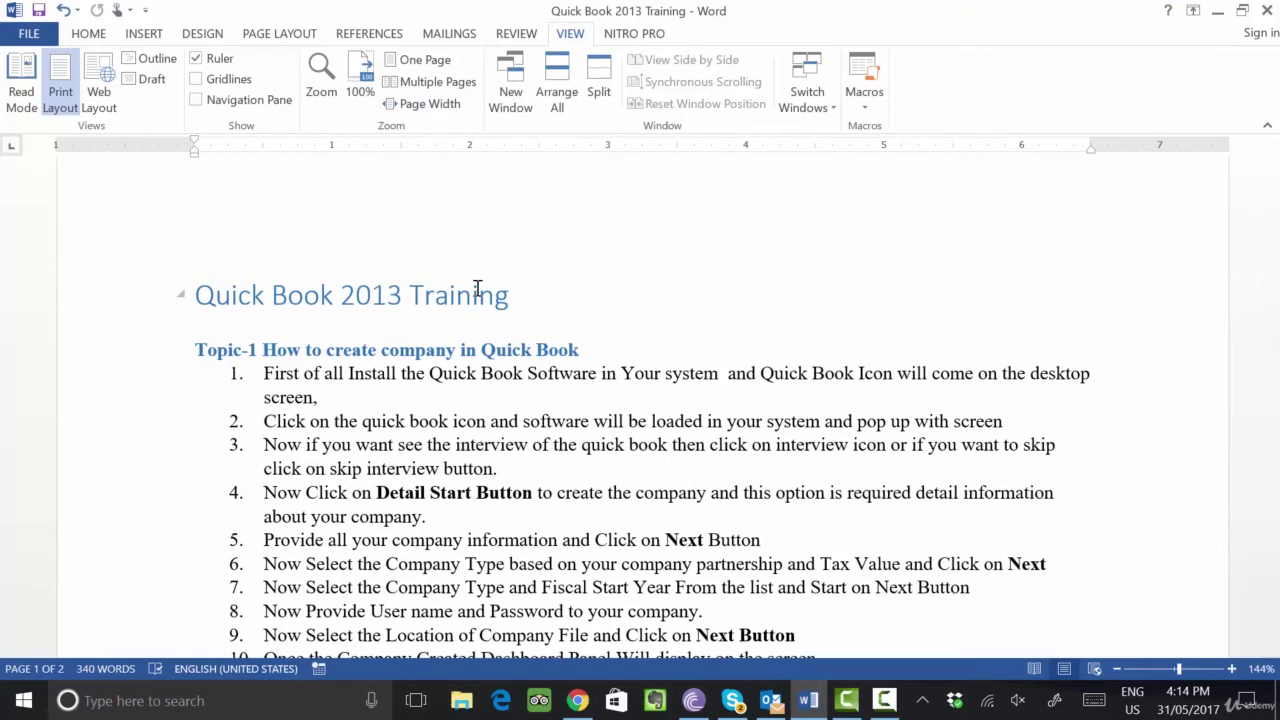
pyautogui.click(360, 92)
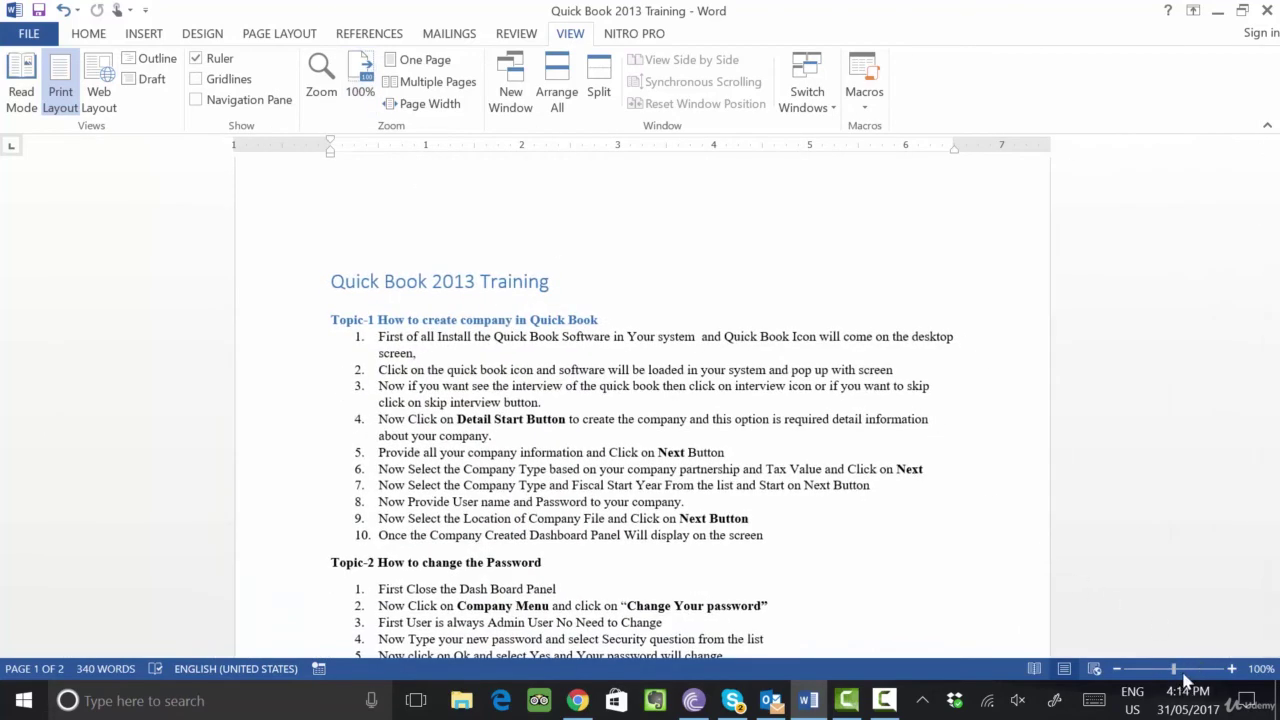
# Set the zoom percentage to 10% so both pages show as thumbnails
pyautogui.click(1262, 669)
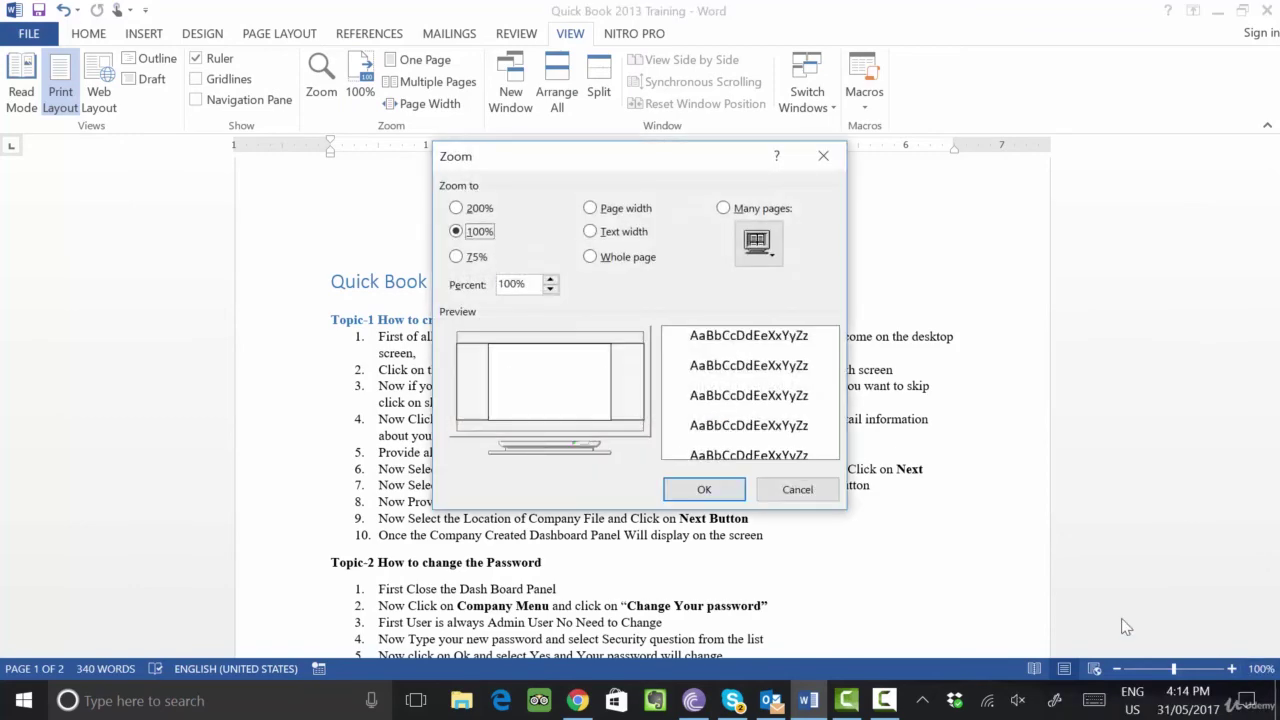
pyautogui.click(812, 490)
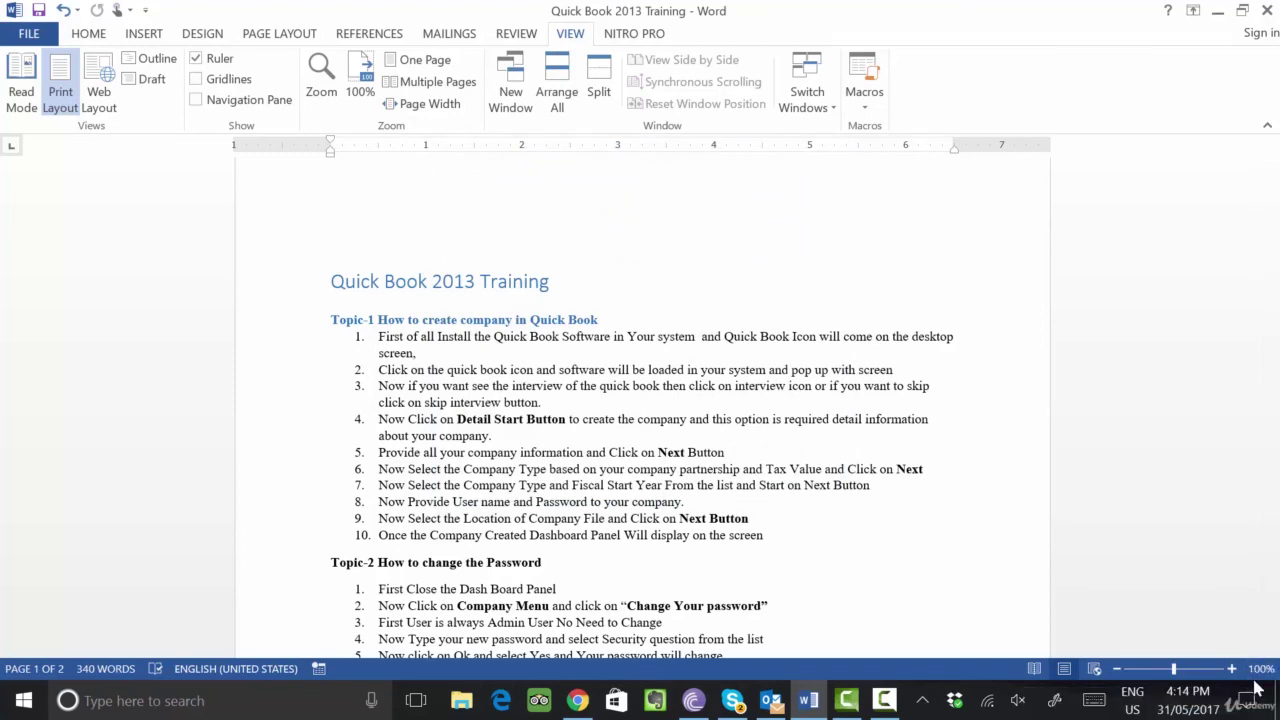
pyautogui.click(1260, 670)
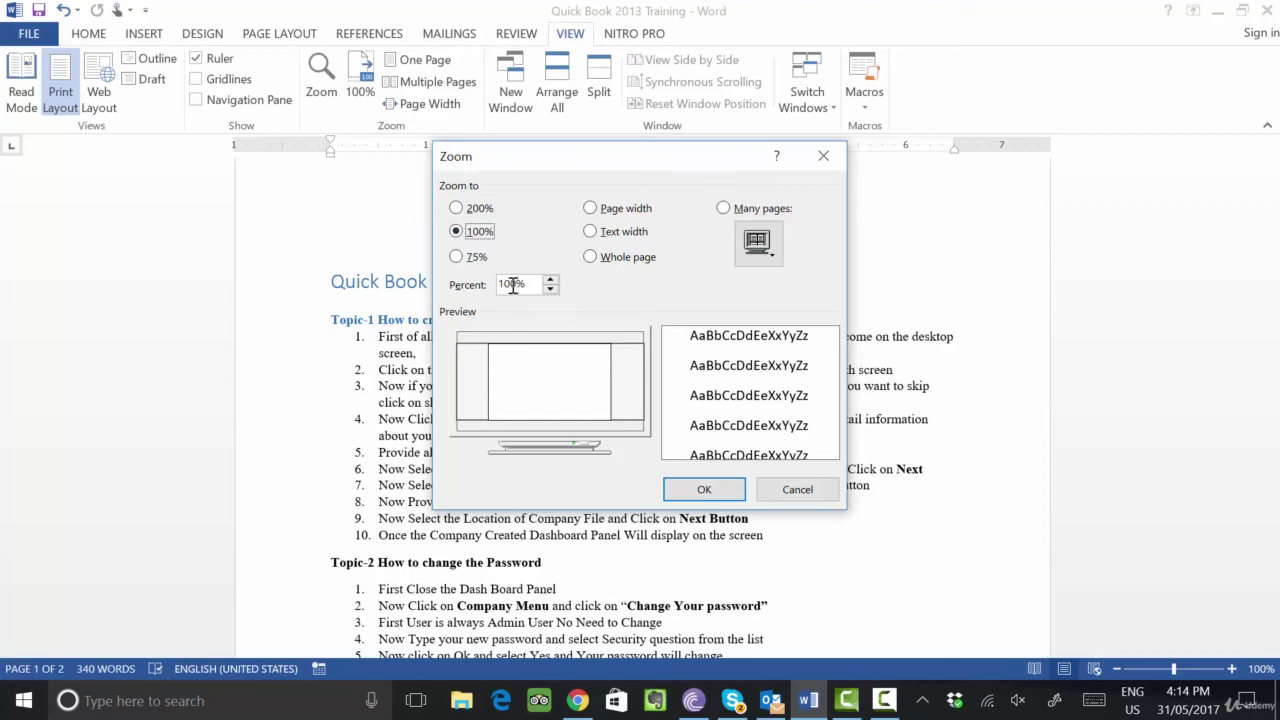
pyautogui.moveTo(514, 283); pyautogui.dragTo(450, 282)
pyautogui.write('10')
pyautogui.click(704, 489)
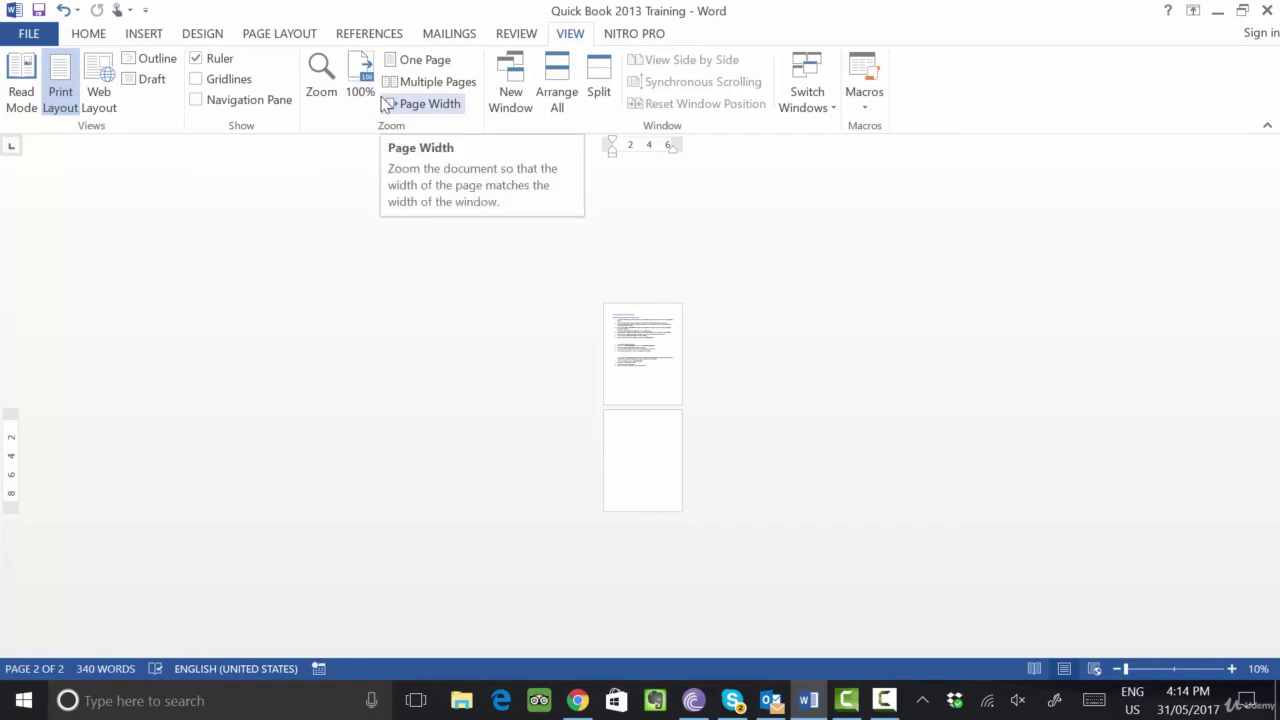
# Restore the document to 100% and scroll up to the Quick Book 2013 Training title
pyautogui.click(362, 85)
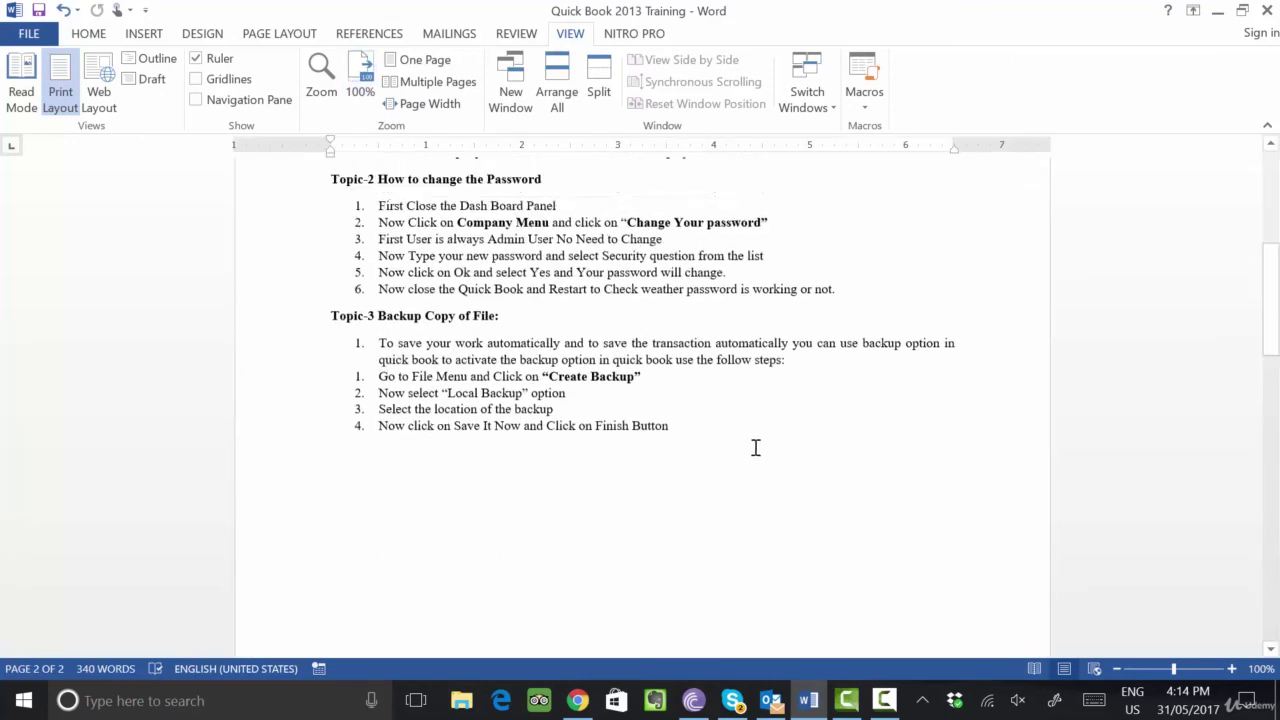
pyautogui.scroll(8, 755, 447)
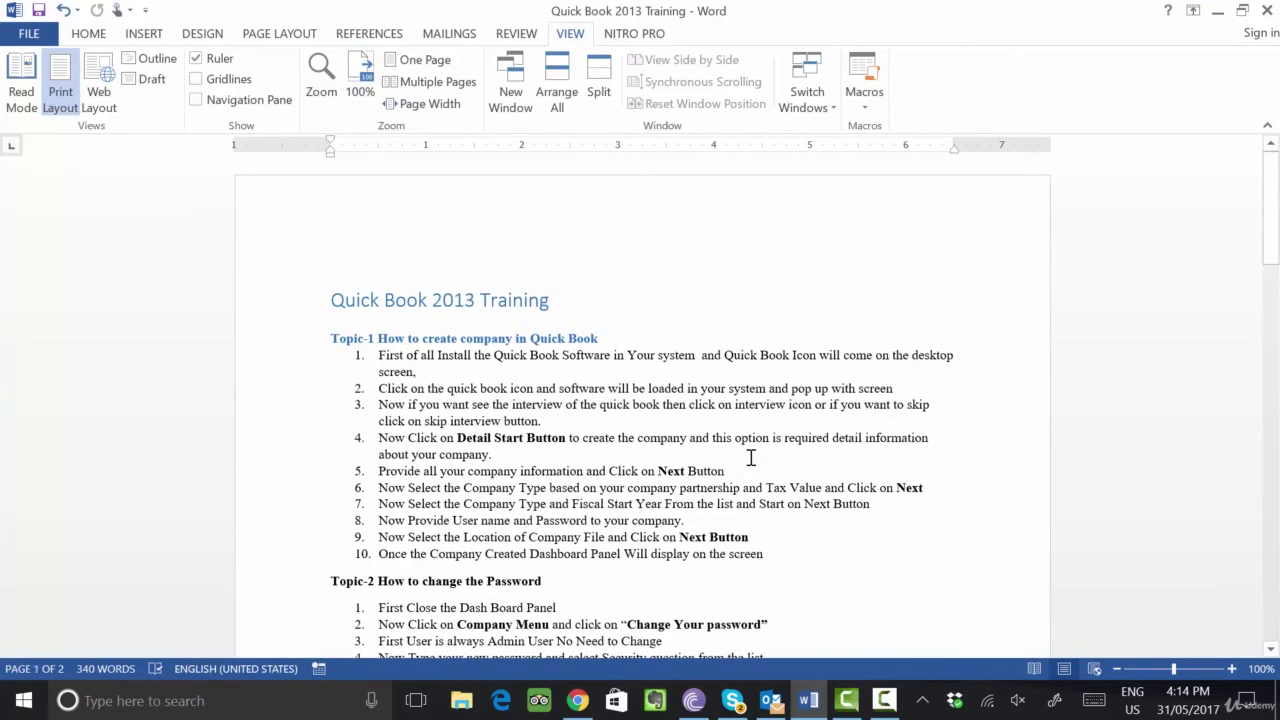